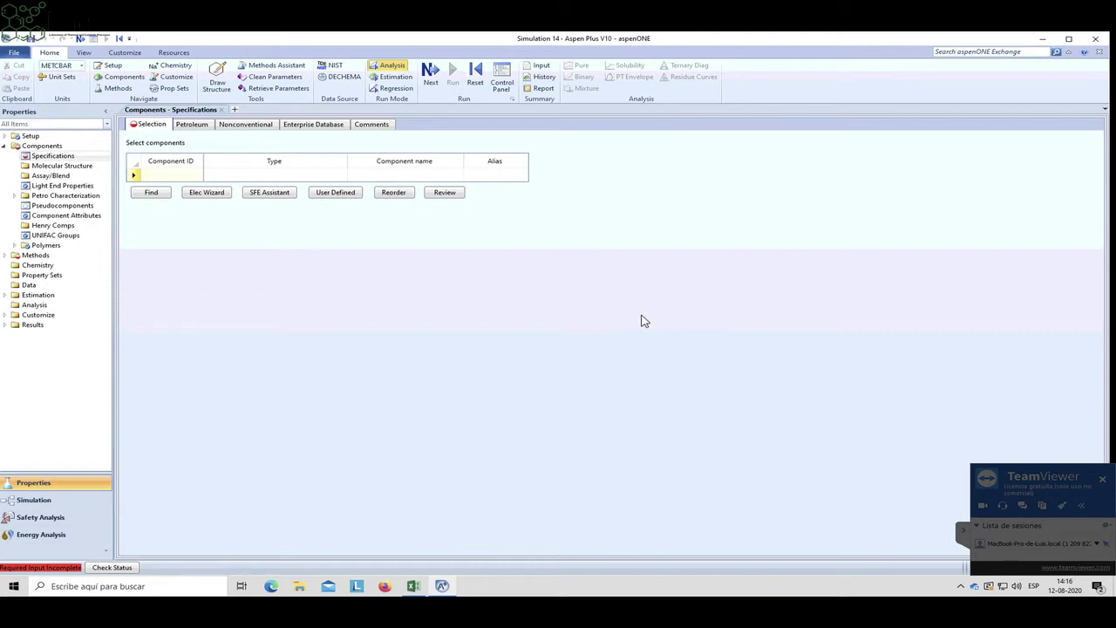
- Add nitrogen (N2), hydrogen (H2) and ammonia (NH3) to the component list
{"action": "left_click", "coordinate": [186, 178]}
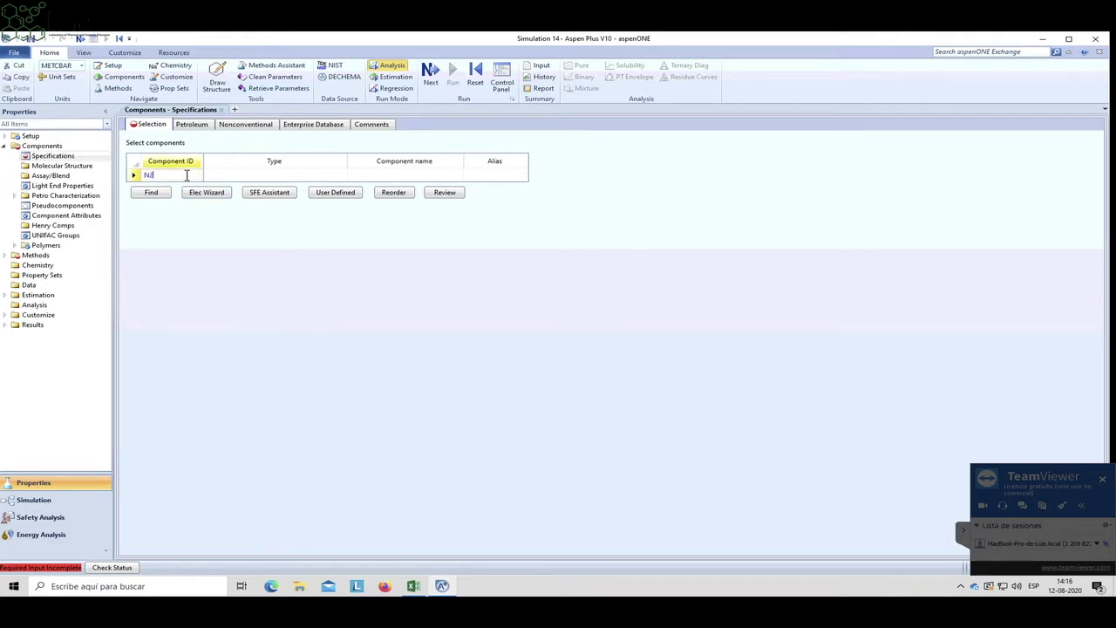
{"action": "key", "text": "Return"}
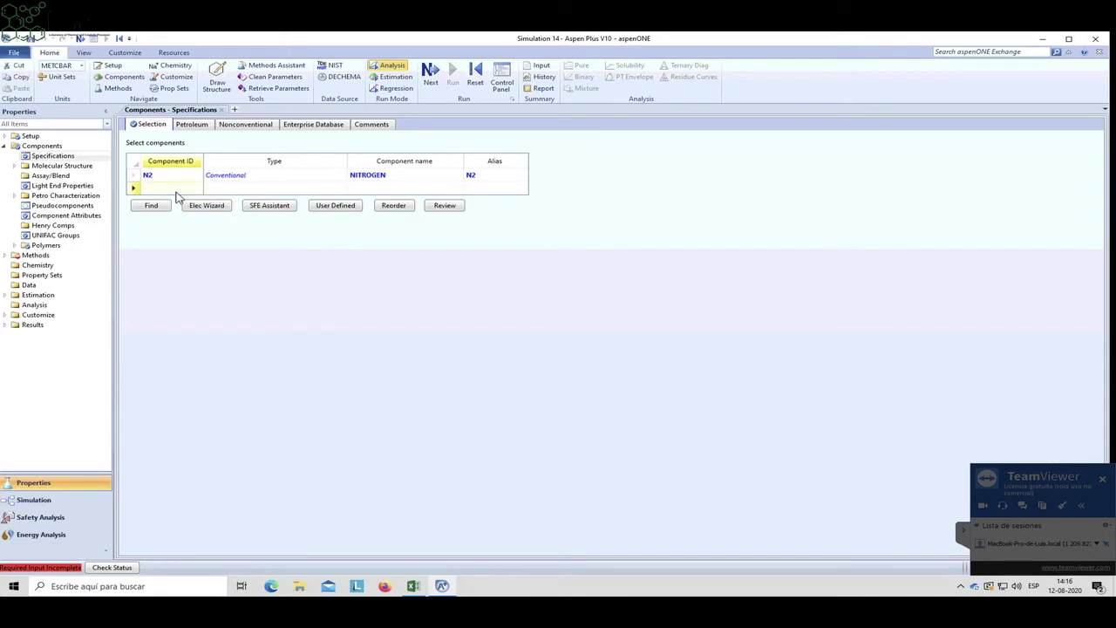
{"action": "type", "text": "H2"}
{"action": "key", "text": "Return"}
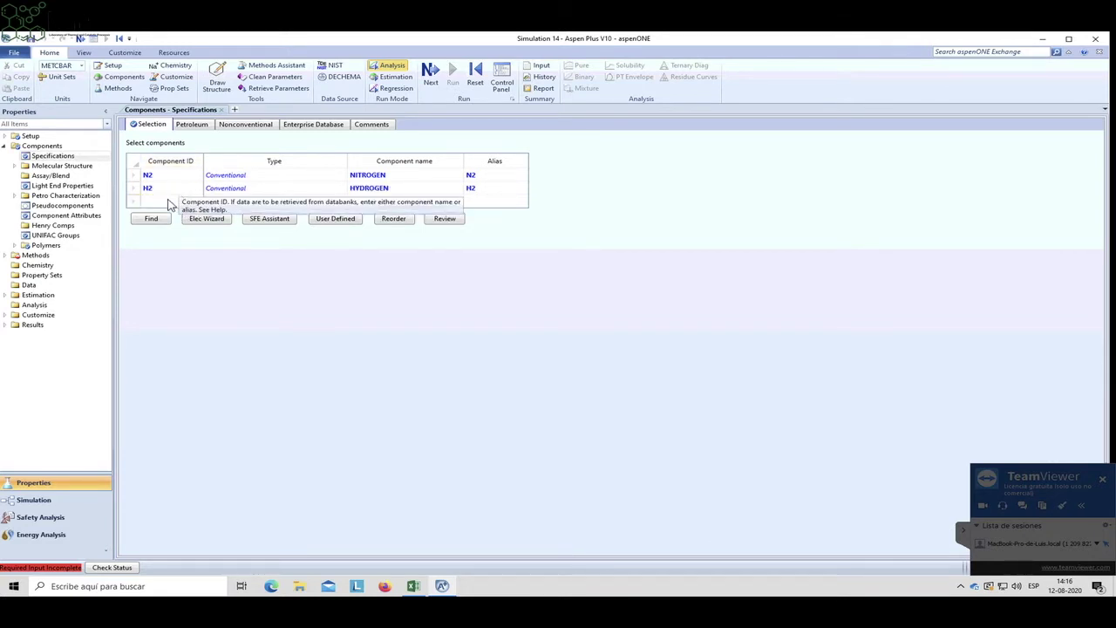
{"action": "left_click", "coordinate": [167, 206]}
{"action": "type", "text": "N"}
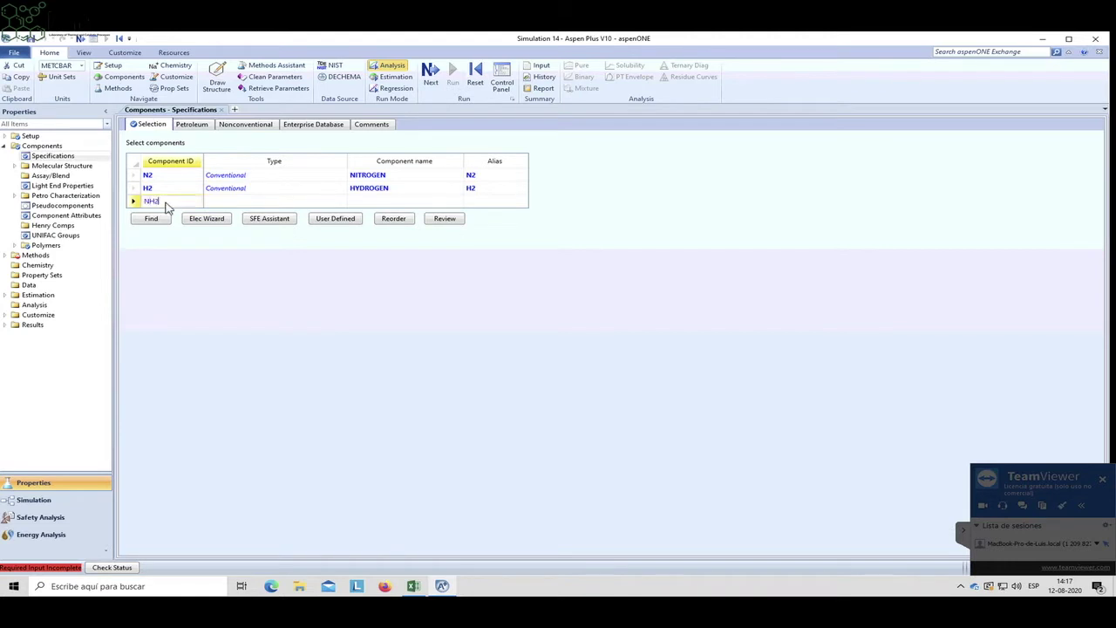
{"action": "type", "text": "H3"}
{"action": "key", "text": "Return"}
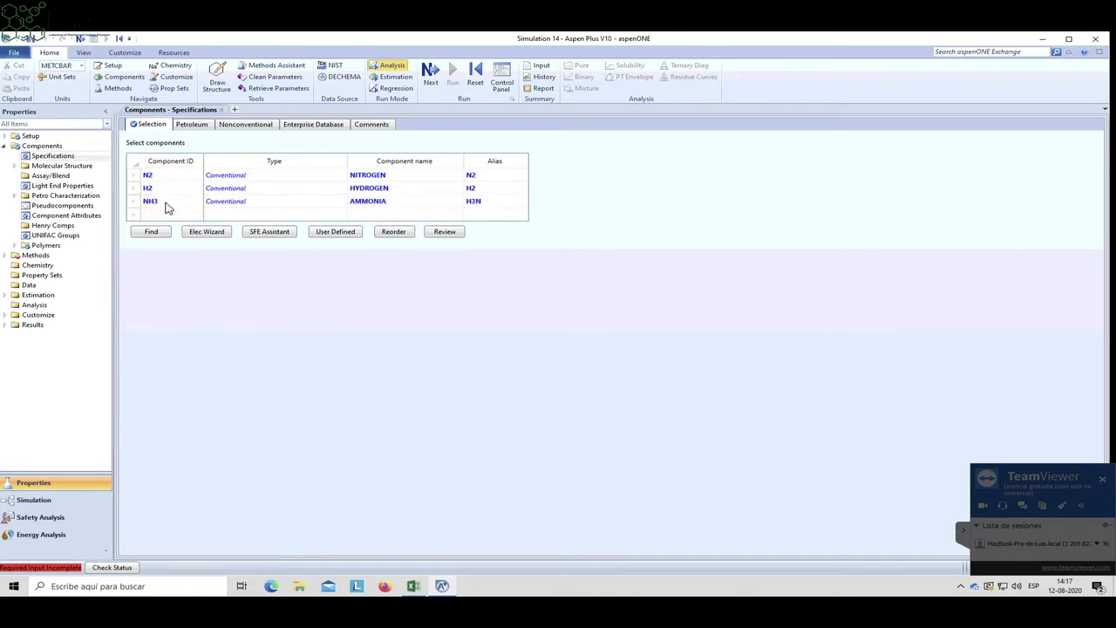
- Set the global property method to PENG-ROB in the methods specifications
{"action": "left_click", "coordinate": [7, 256]}
{"action": "left_click", "coordinate": [53, 265]}
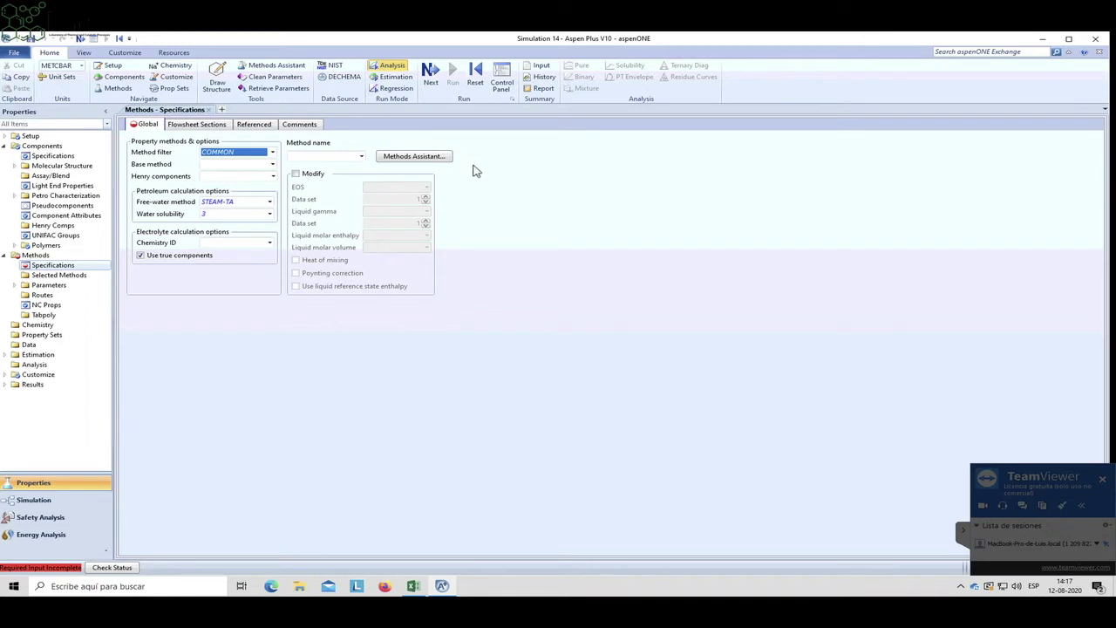
{"action": "left_click", "coordinate": [361, 159]}
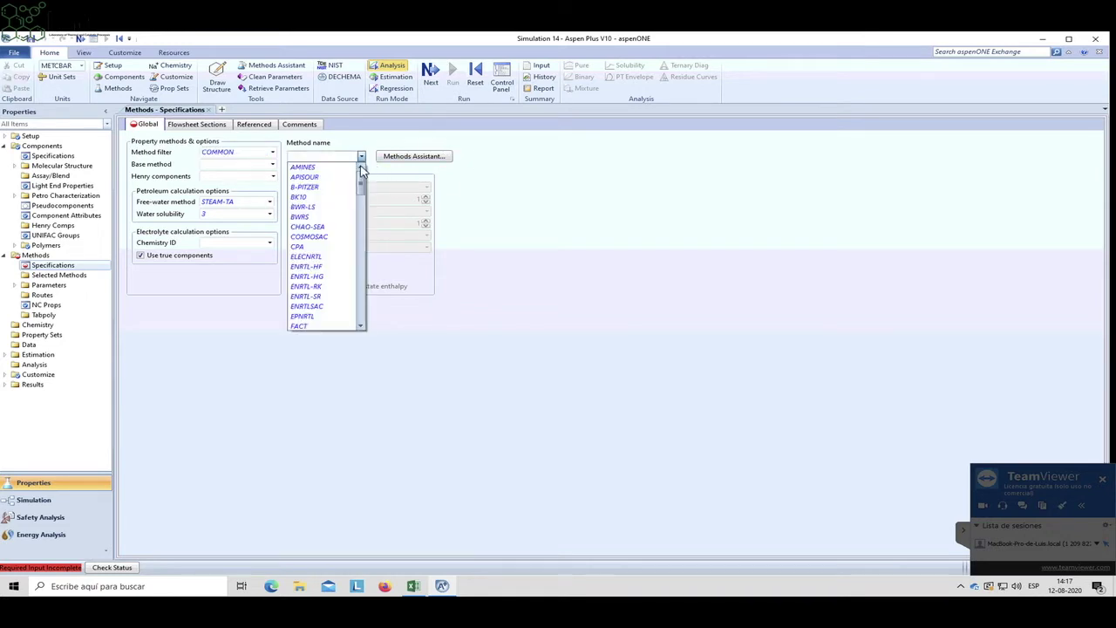
{"action": "scroll", "coordinate": [334, 199], "scroll_direction": "down", "scroll_amount": 8}
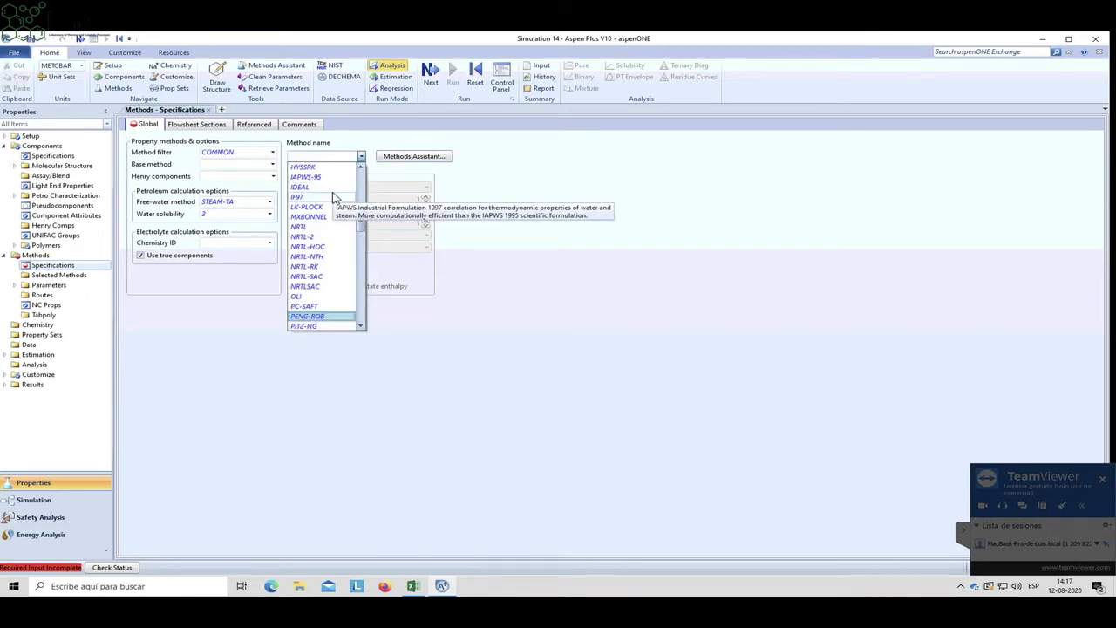
{"action": "left_click", "coordinate": [334, 199]}
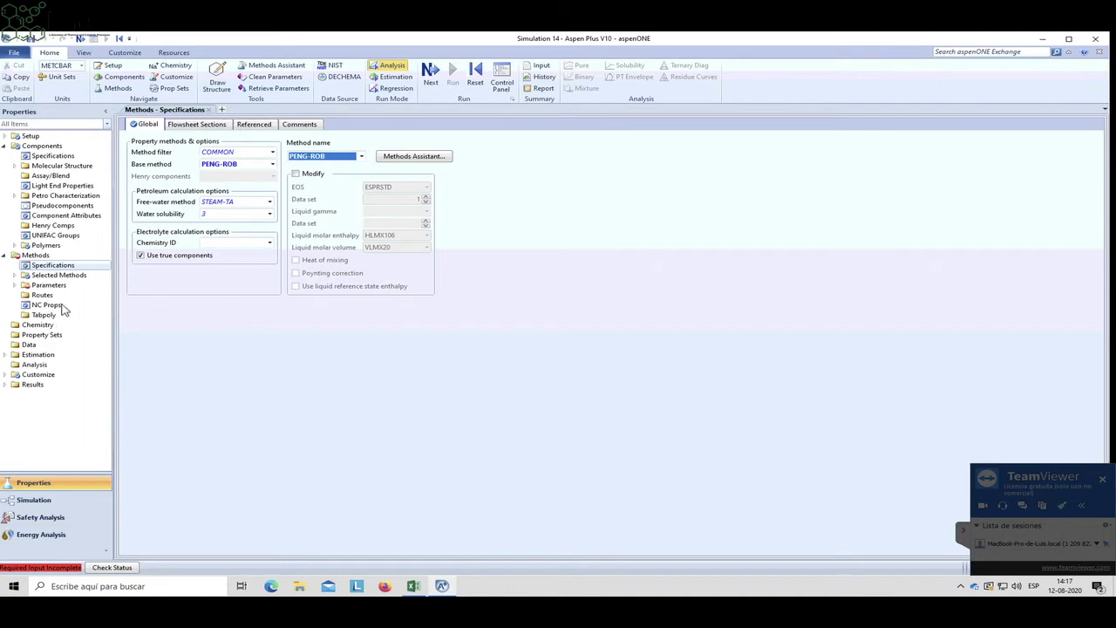
- Open the binary interaction parameters of the property method to complete the required property input, and collapse the methods branch
{"action": "left_click", "coordinate": [15, 286]}
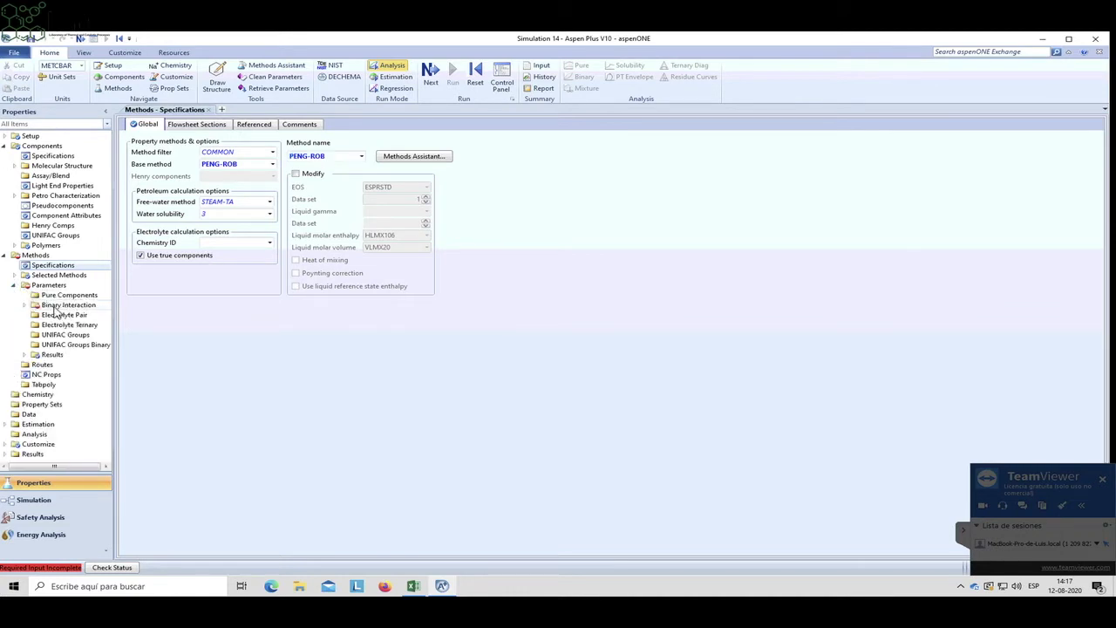
{"action": "left_click", "coordinate": [88, 306]}
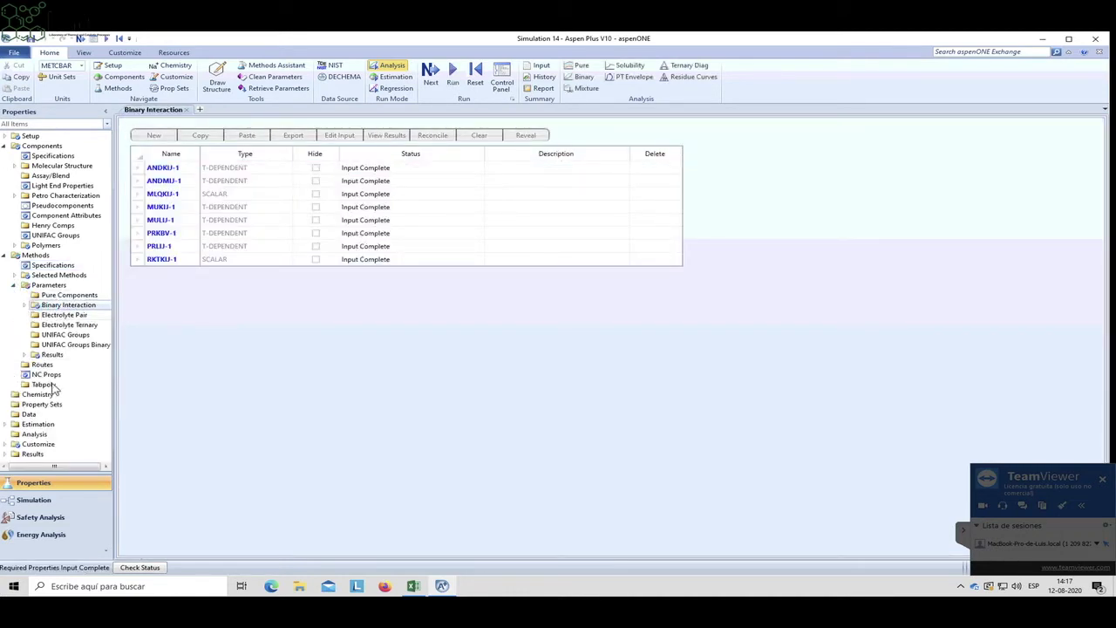
{"action": "left_click", "coordinate": [5, 256]}
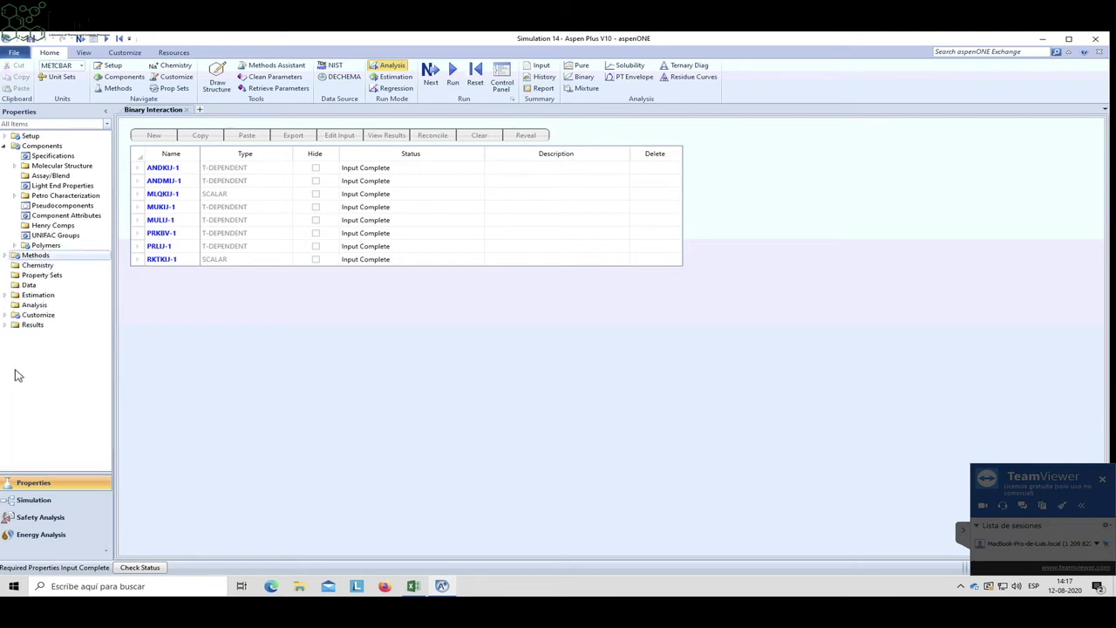
- Title the simulation "Ejemplo CONF 9" and set the valid phases to Vapor-Liquid in the global setup
{"action": "left_click", "coordinate": [29, 136]}
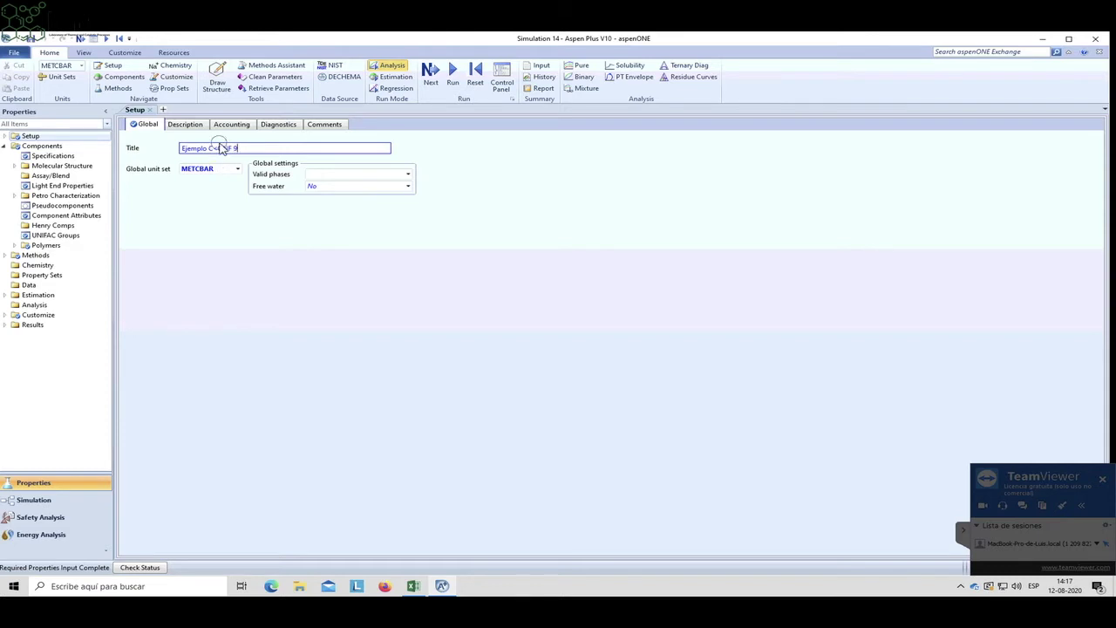
{"action": "left_click", "coordinate": [211, 148]}
{"action": "key", "text": "Delete"}
{"action": "left_click", "coordinate": [407, 174]}
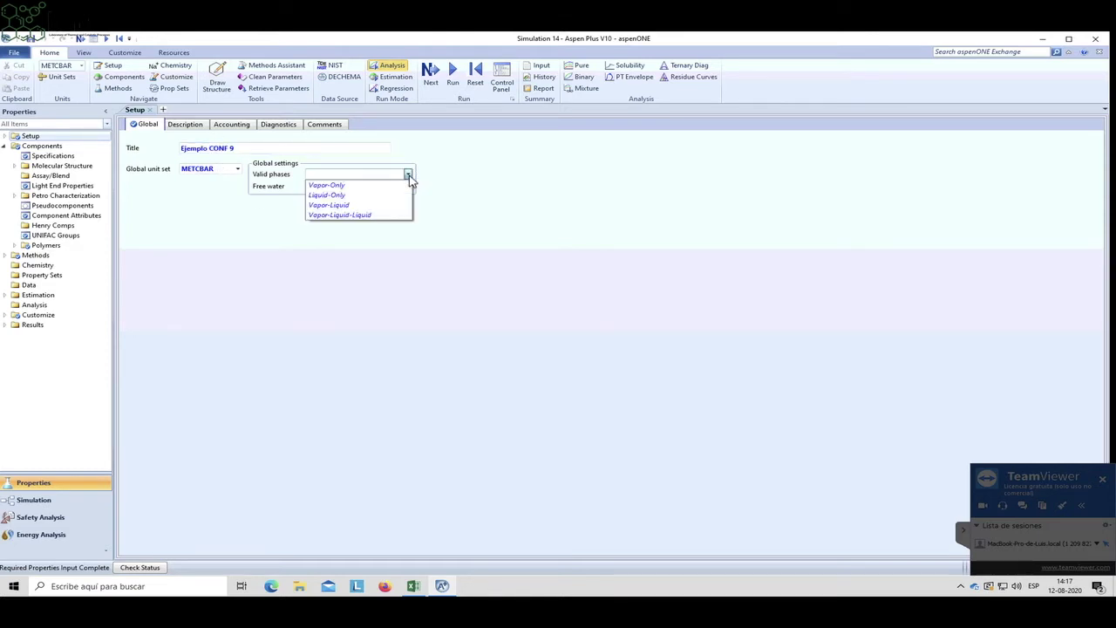
{"action": "left_click", "coordinate": [336, 206]}
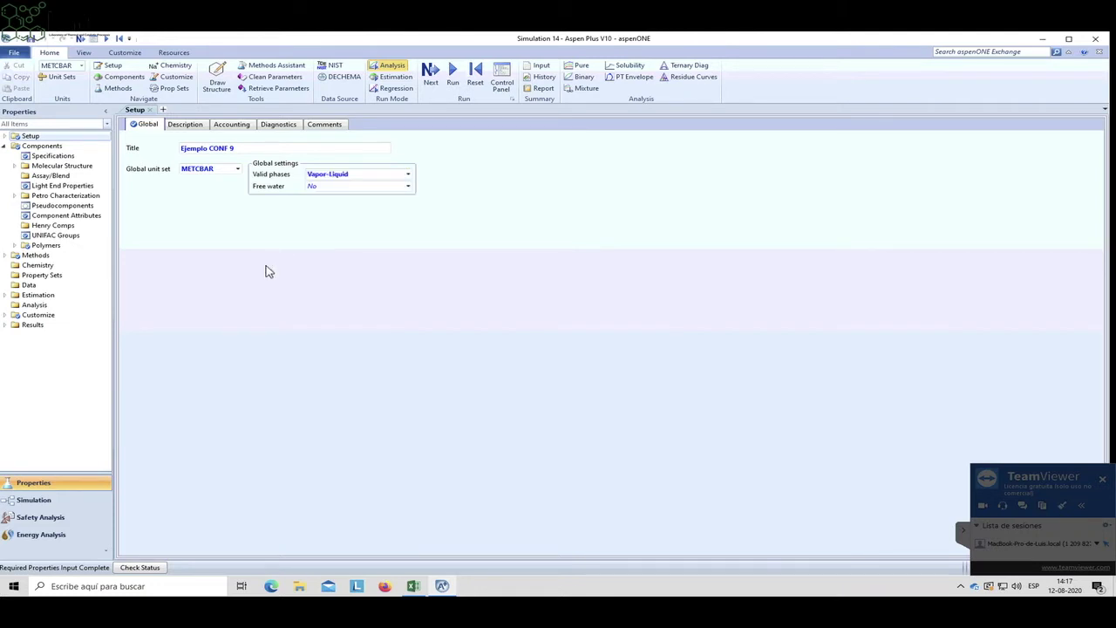
- Switch to the simulation environment and draw a horizontal material stream named H2 on the flowsheet
{"action": "left_click", "coordinate": [35, 504]}
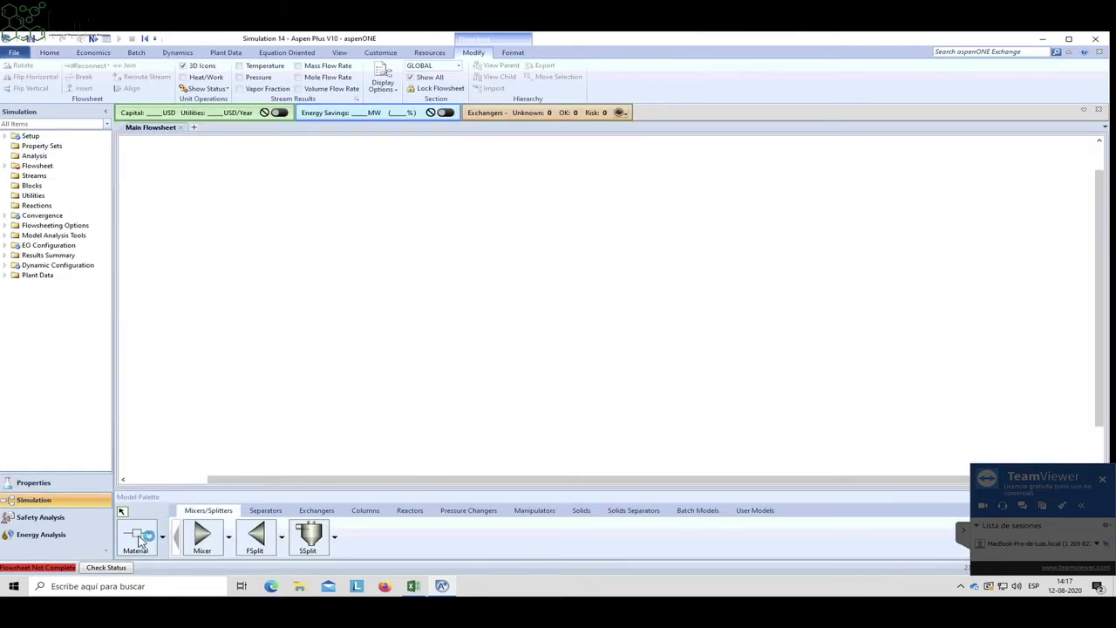
{"action": "left_click", "coordinate": [137, 538]}
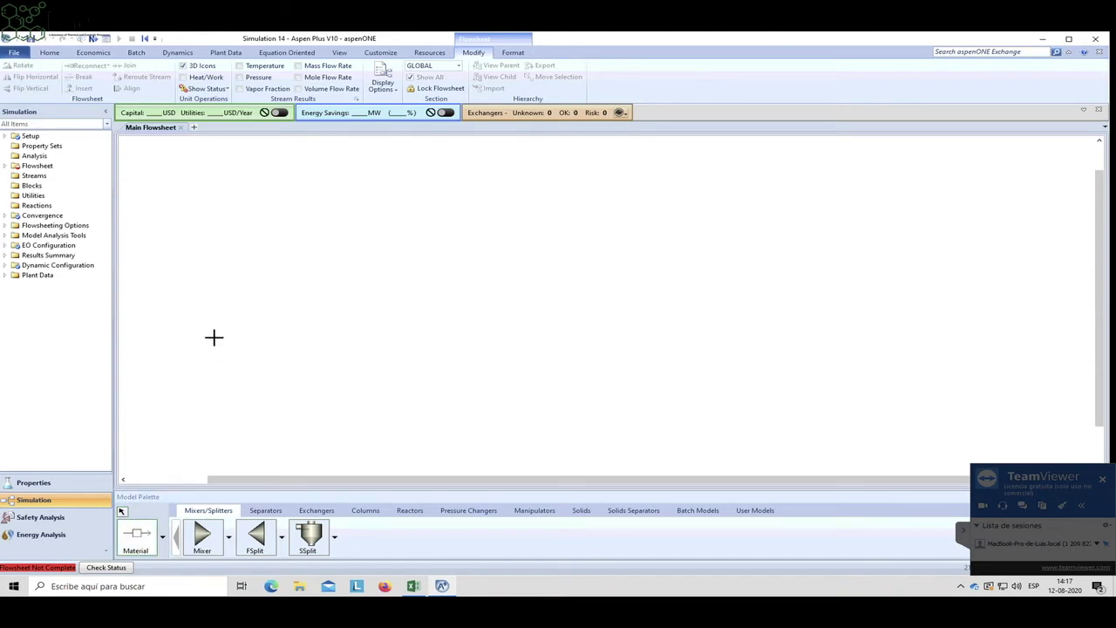
{"action": "left_click", "coordinate": [228, 251]}
{"action": "left_click", "coordinate": [309, 247]}
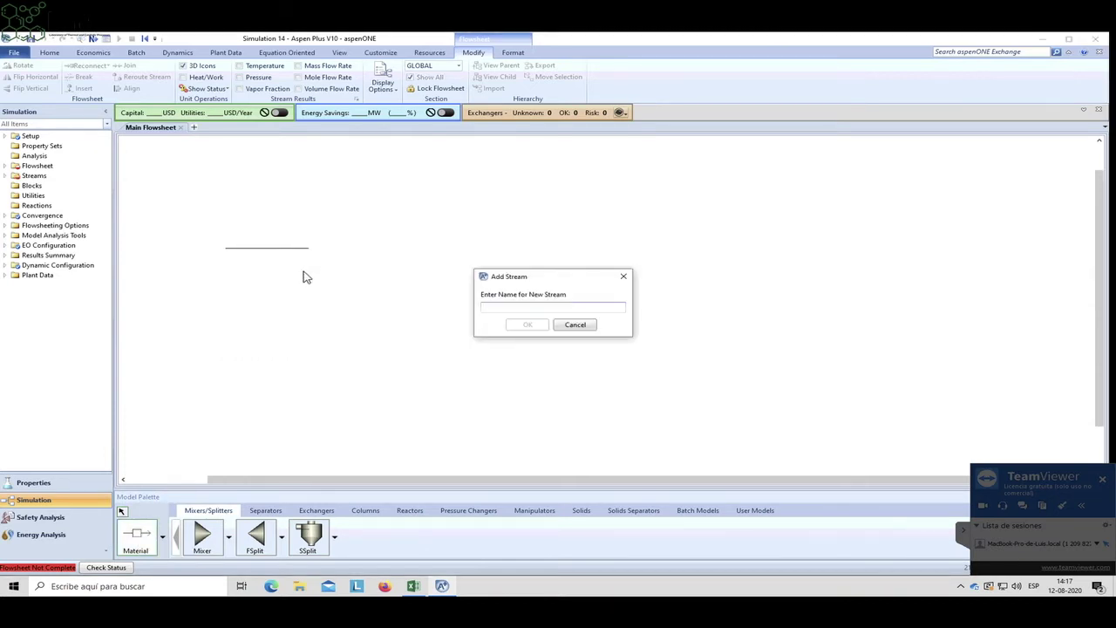
{"action": "type", "text": "H2"}
{"action": "key", "text": "Return"}
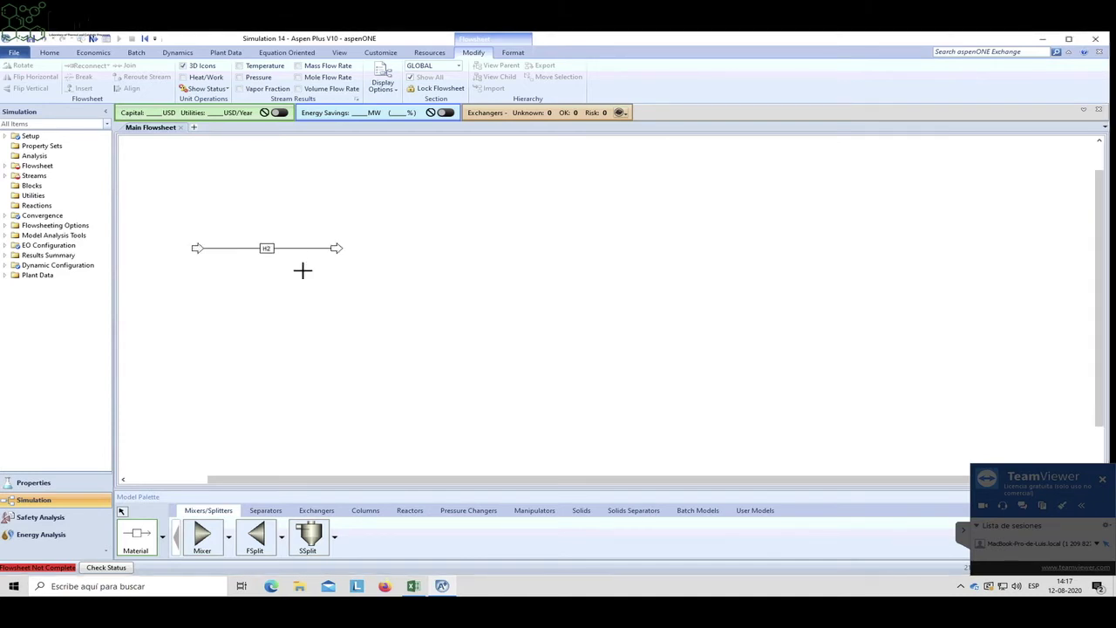
- Draw a second horizontal material stream below H2 and name it N2
{"action": "left_click", "coordinate": [196, 297]}
{"action": "left_click", "coordinate": [342, 296]}
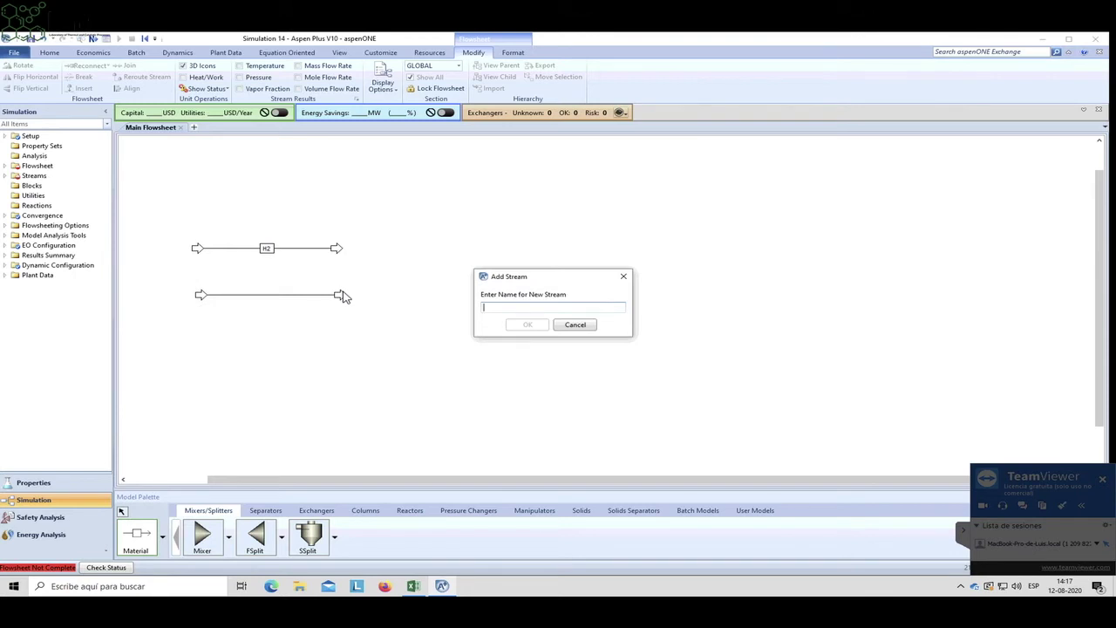
{"action": "type", "text": "N2"}
{"action": "key", "text": "Return"}
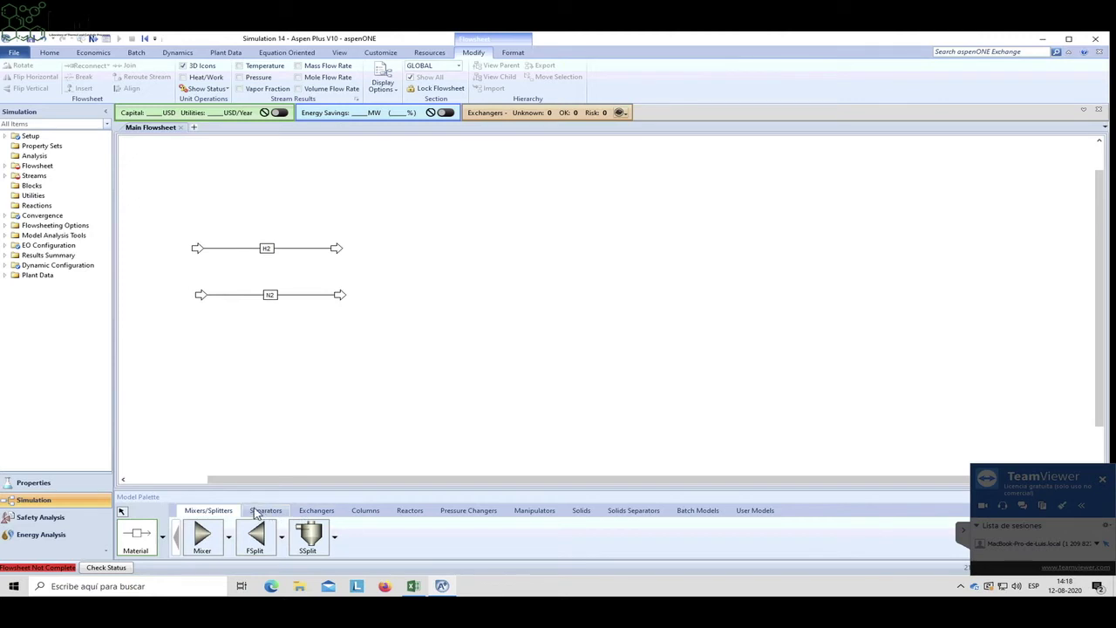
- Place an RStoic reactor block beside the two feed streams and name it REACTOR
{"action": "left_click", "coordinate": [407, 511]}
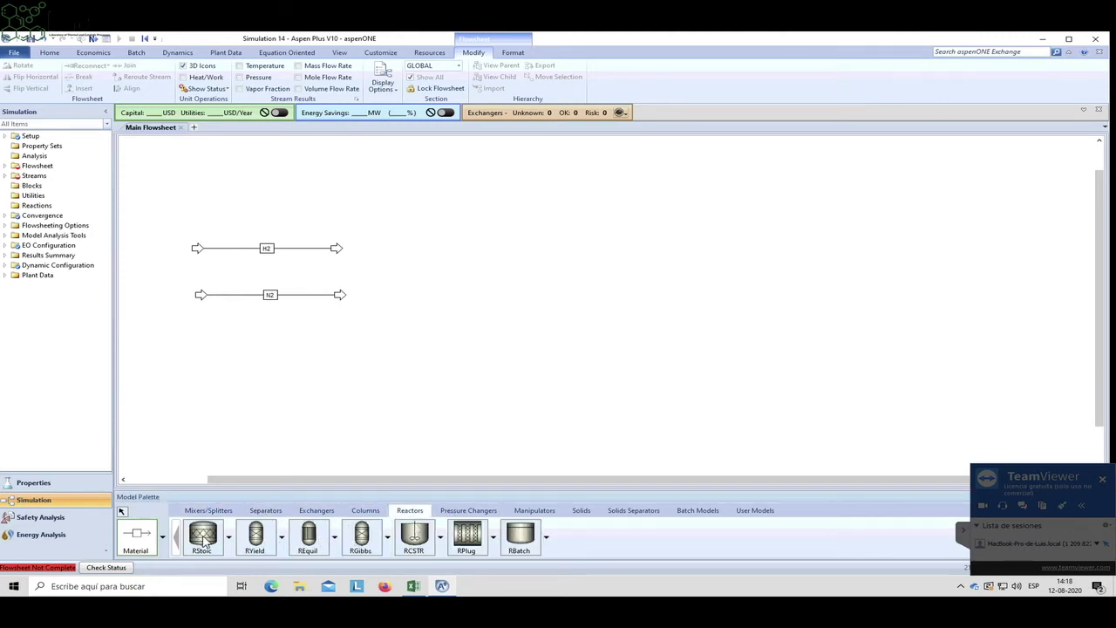
{"action": "left_click", "coordinate": [137, 534]}
{"action": "left_click", "coordinate": [405, 258]}
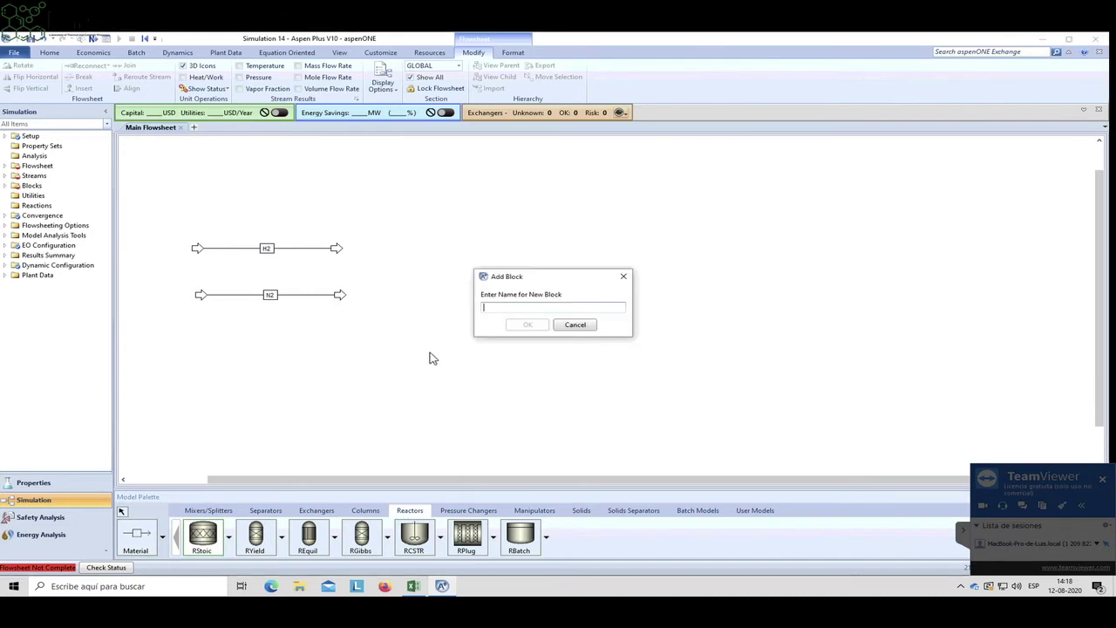
{"action": "type", "text": "REACTOR"}
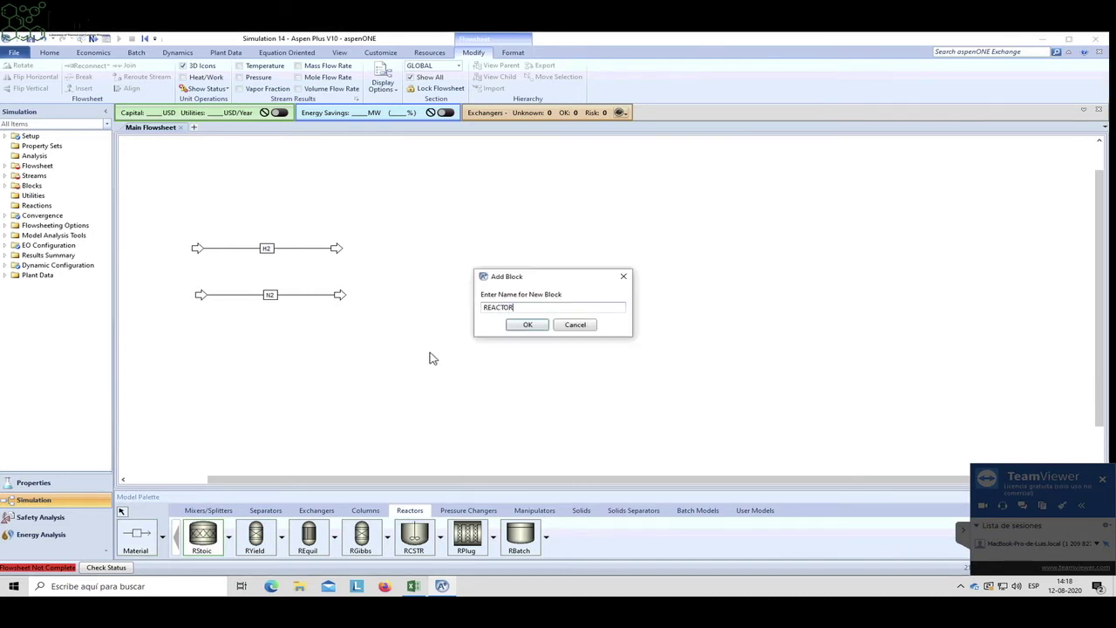
{"action": "key", "text": "Return"}
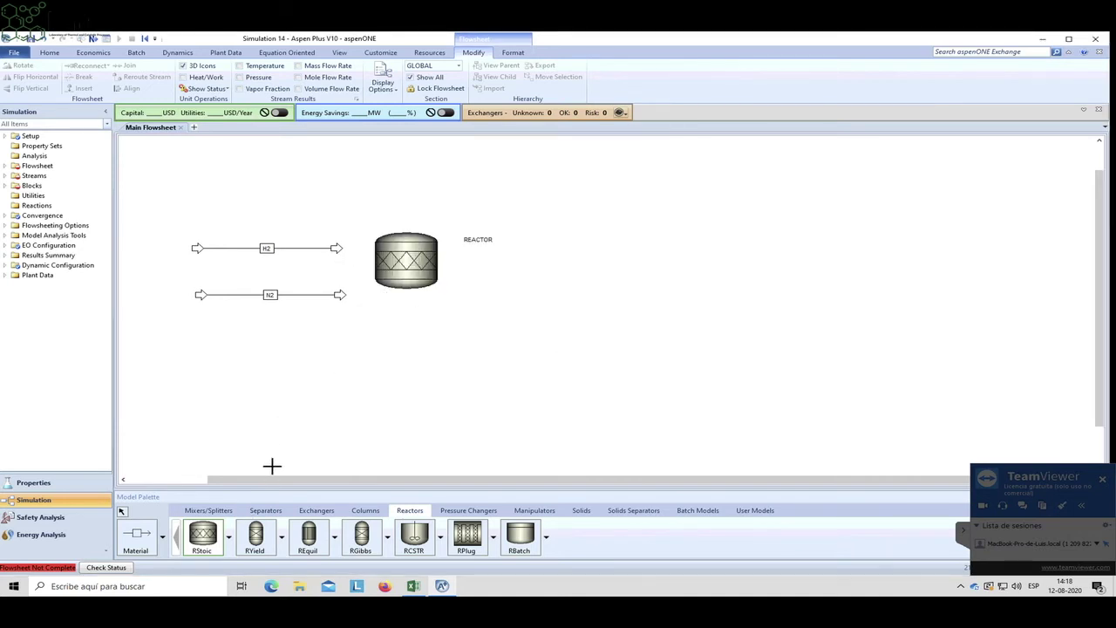
- Draw a material stream from the reactor's outlet and name it PROD
{"action": "left_click", "coordinate": [135, 535]}
{"action": "left_click", "coordinate": [442, 275]}
{"action": "left_click", "coordinate": [558, 279]}
{"action": "type", "text": "PROD"}
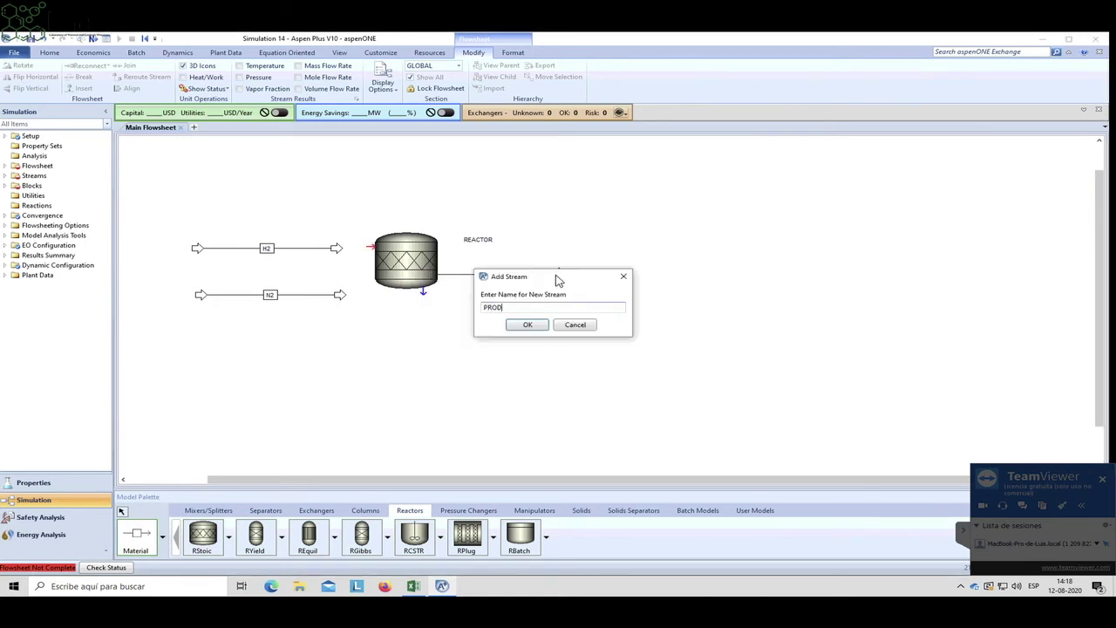
{"action": "key", "text": "Return"}
{"action": "right_click", "coordinate": [511, 326]}
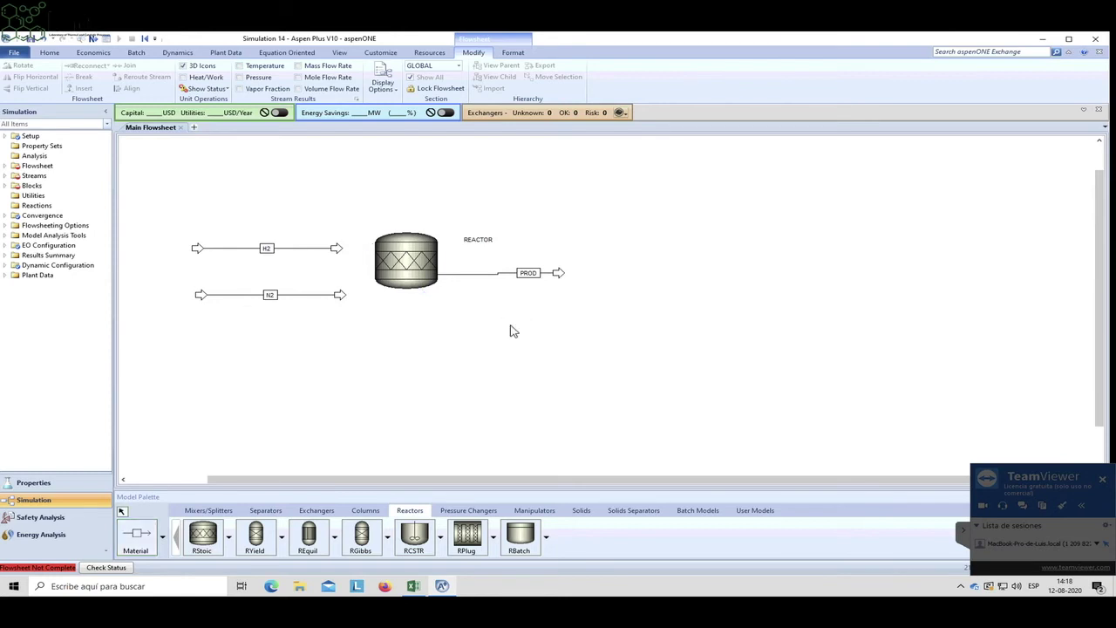
- Connect the H2 and N2 streams to the reactor inlet and move the H2 feed arrow slightly upward
{"action": "left_click_drag", "start_coordinate": [339, 250], "coordinate": [368, 242]}
{"action": "left_click_drag", "start_coordinate": [340, 299], "coordinate": [369, 274]}
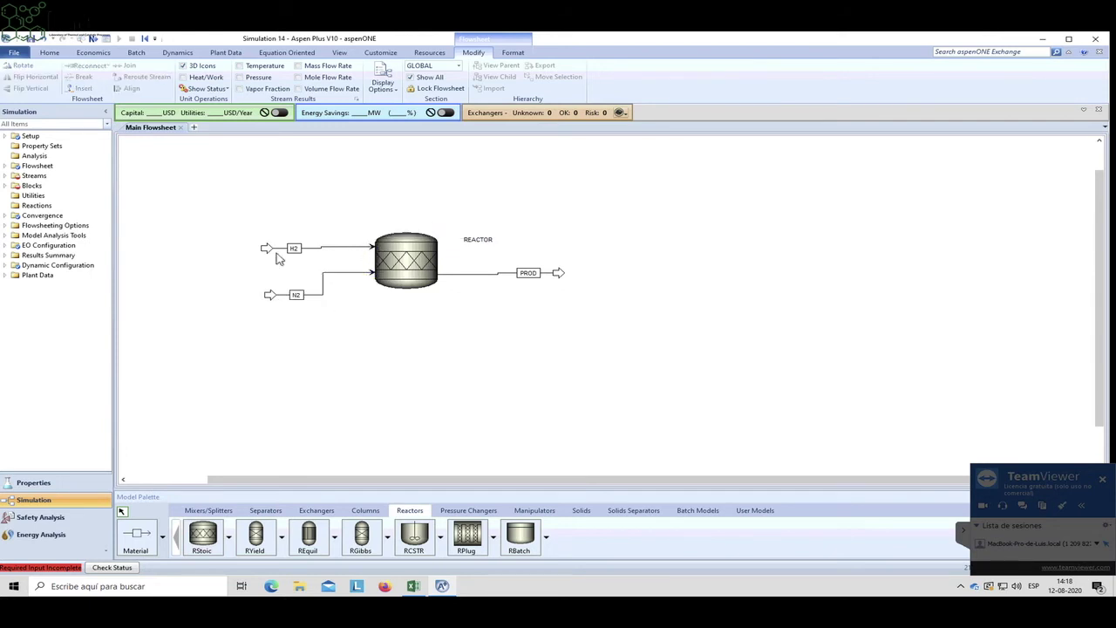
{"action": "left_click_drag", "start_coordinate": [264, 249], "coordinate": [268, 225]}
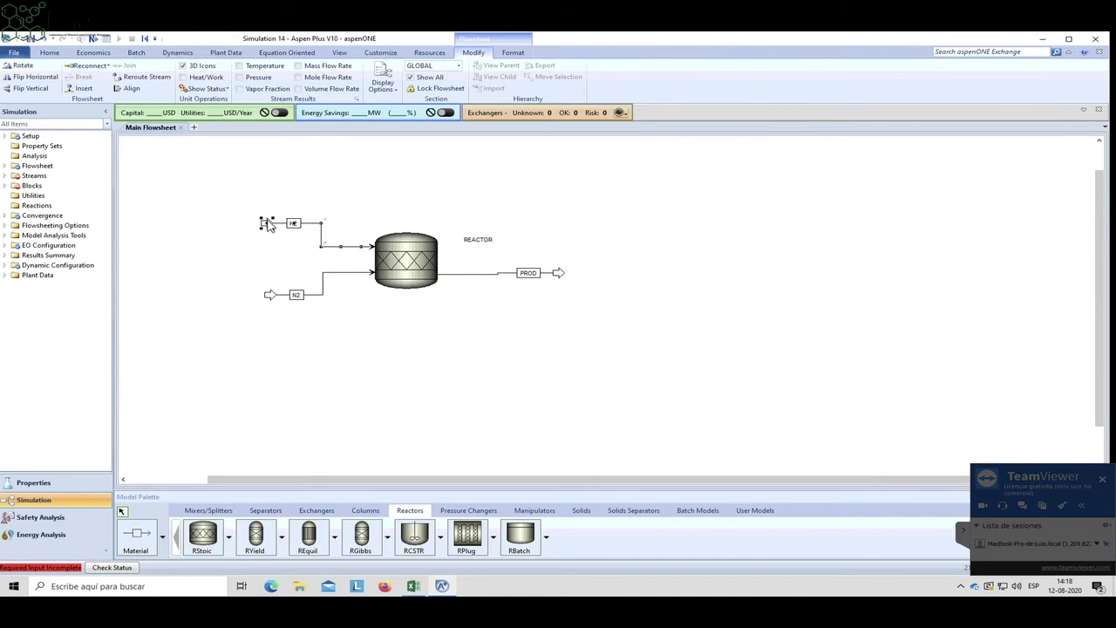
{"action": "left_click", "coordinate": [212, 213]}
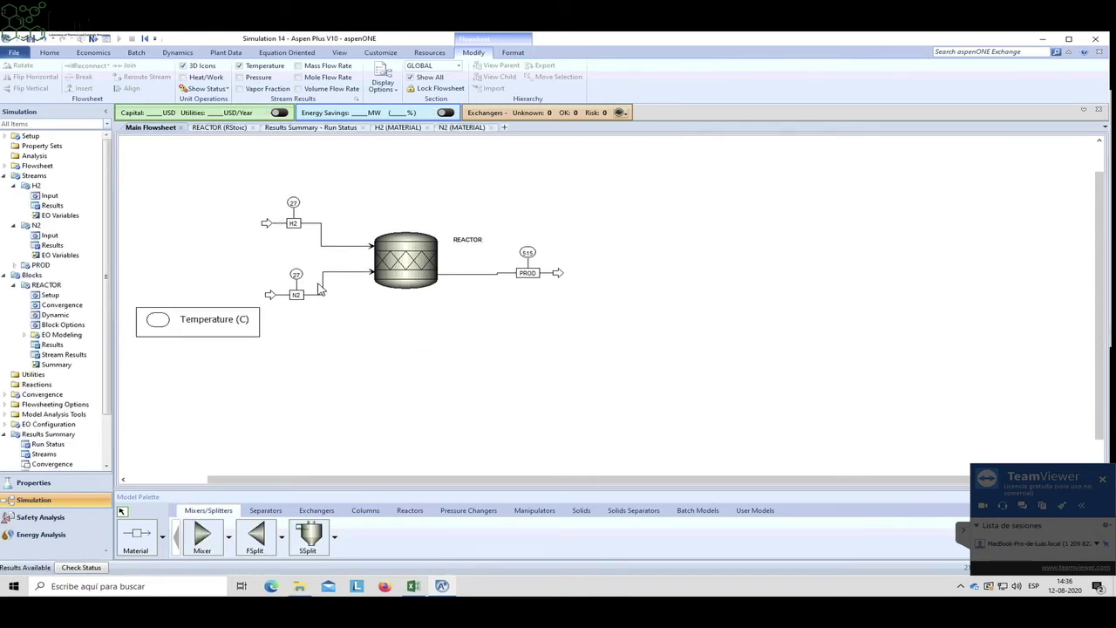
- Examine the temperature, pressure and component mass flow inputs of the H2 and N2 feed streams
{"action": "double_click", "coordinate": [310, 229]}
{"action": "left_click", "coordinate": [256, 203]}
{"action": "left_click", "coordinate": [312, 245]}
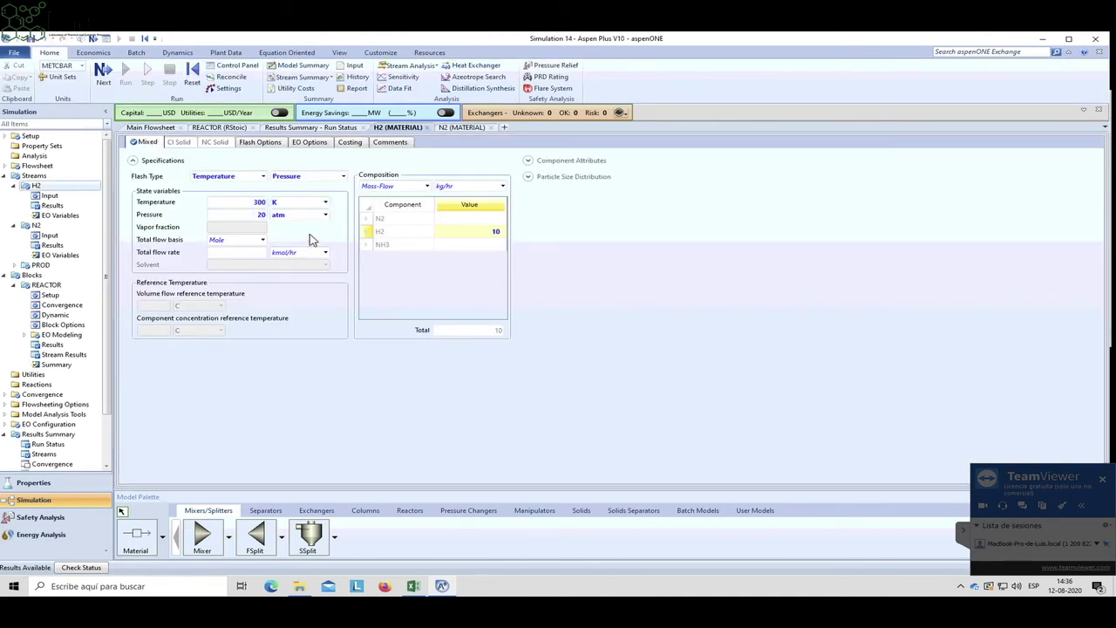
{"action": "left_click", "coordinate": [257, 204]}
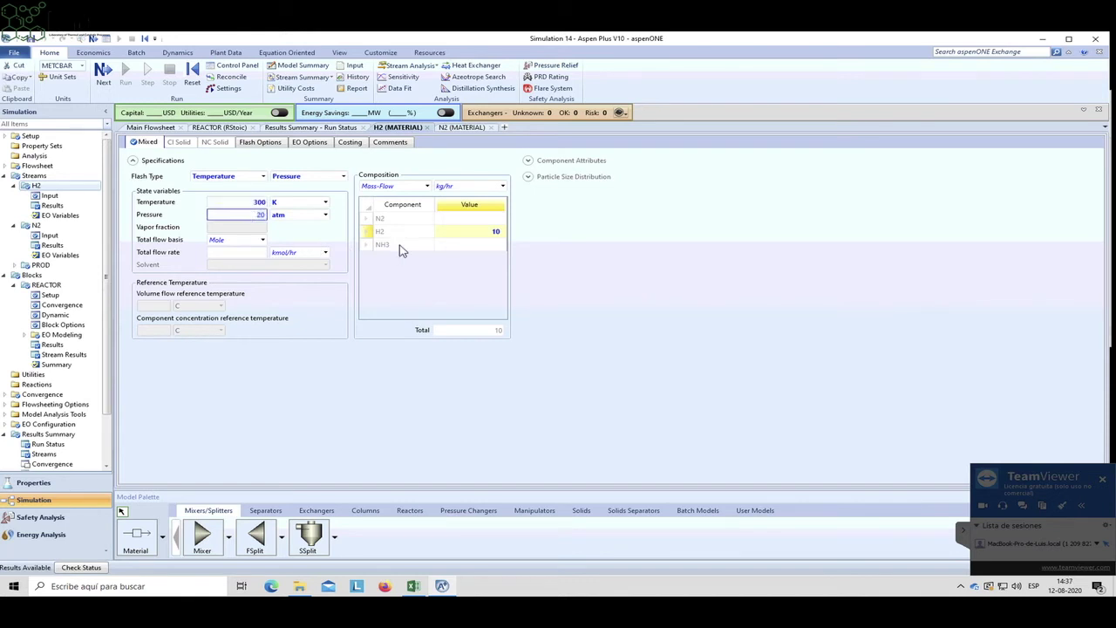
{"action": "left_click", "coordinate": [458, 233]}
{"action": "left_click", "coordinate": [151, 127]}
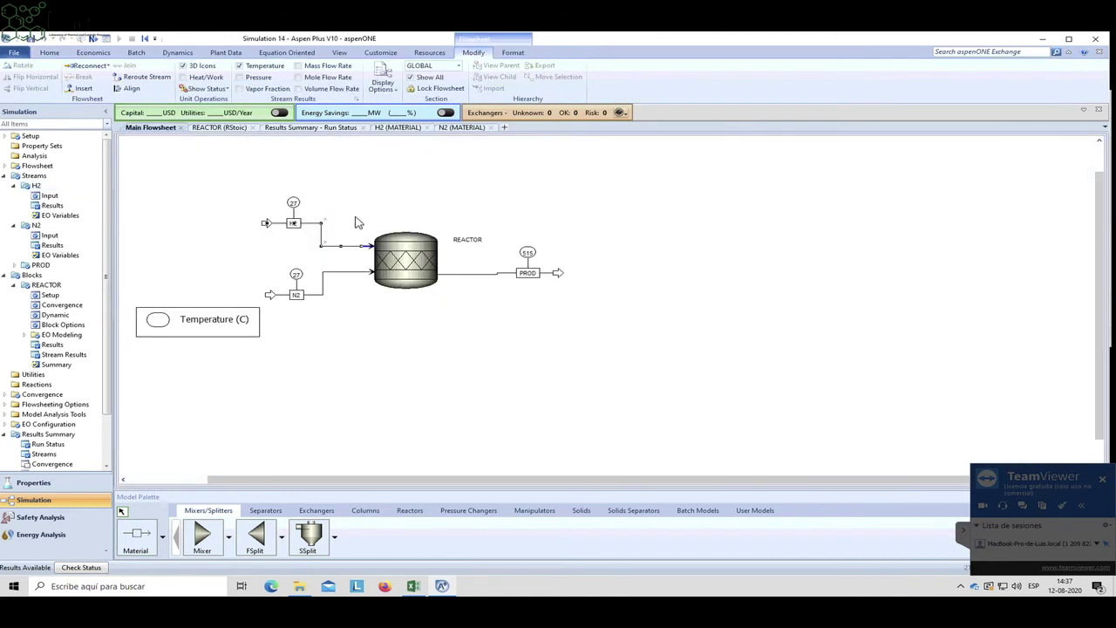
{"action": "double_click", "coordinate": [319, 298]}
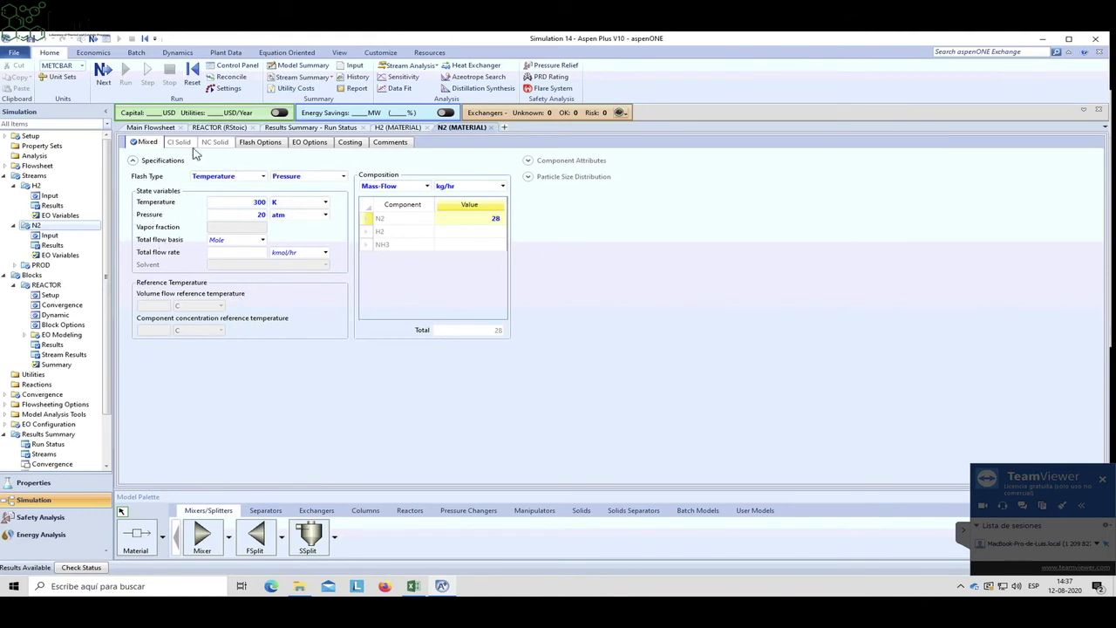
{"action": "left_click", "coordinate": [491, 127]}
- Examine the stoichiometric coefficients and the N2 fractional conversion defined for reaction 1 of the REACTOR block
{"action": "double_click", "coordinate": [403, 251]}
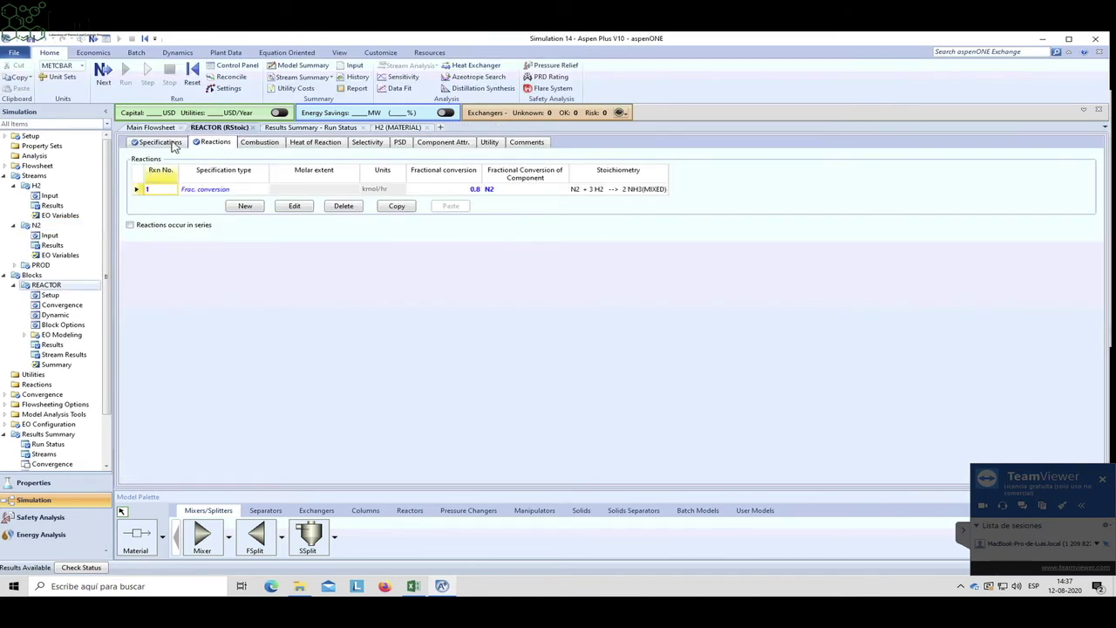
{"action": "left_click", "coordinate": [218, 192]}
{"action": "left_click", "coordinate": [294, 206]}
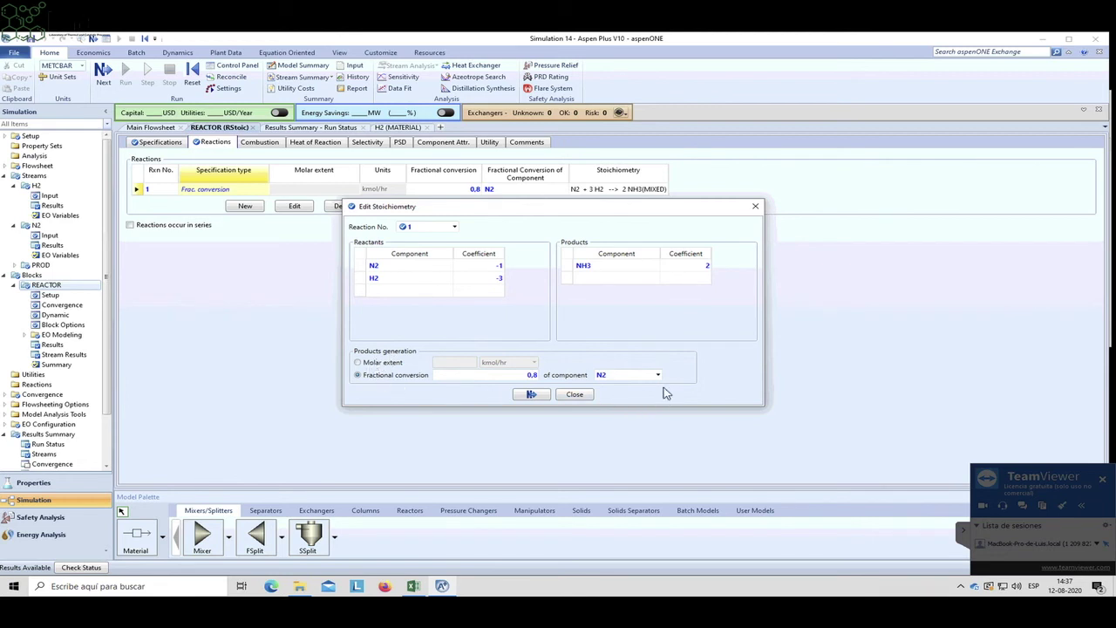
{"action": "left_click", "coordinate": [516, 374]}
{"action": "left_click", "coordinate": [615, 375]}
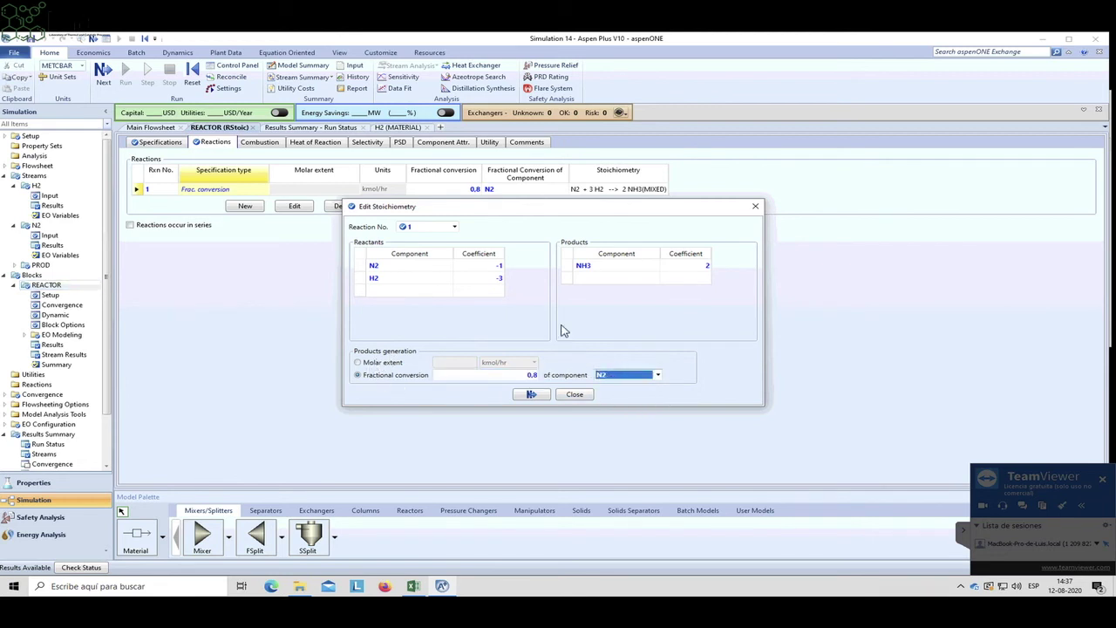
{"action": "left_click", "coordinate": [755, 207]}
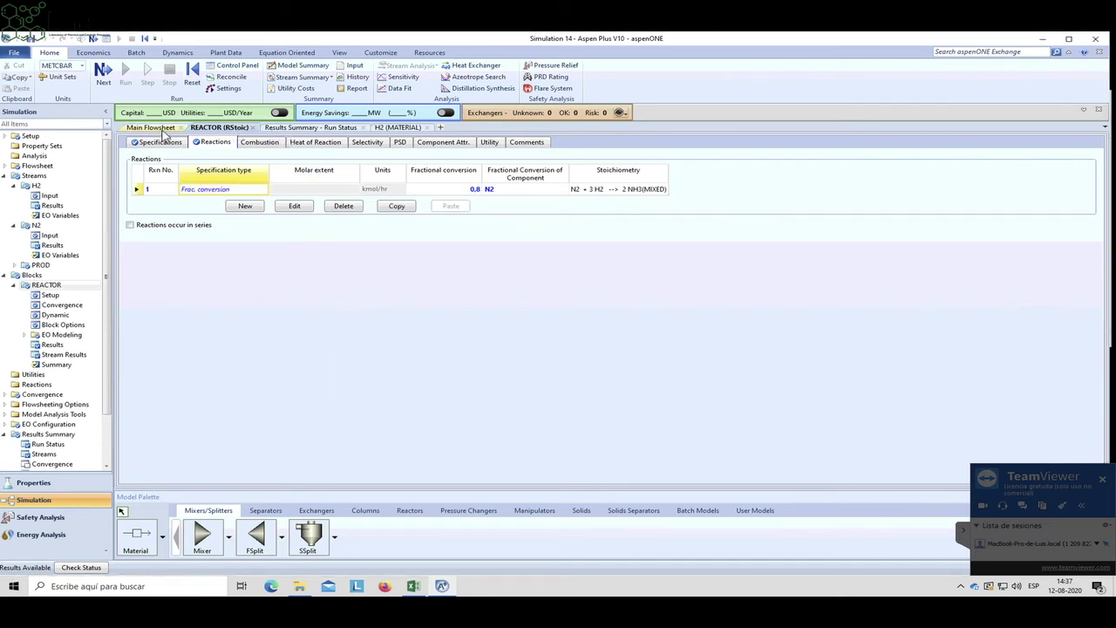
- Specify Duty as the reactor's second flash variable alongside Pressure and set the duty to 0 cal/sec
{"action": "left_click", "coordinate": [160, 142]}
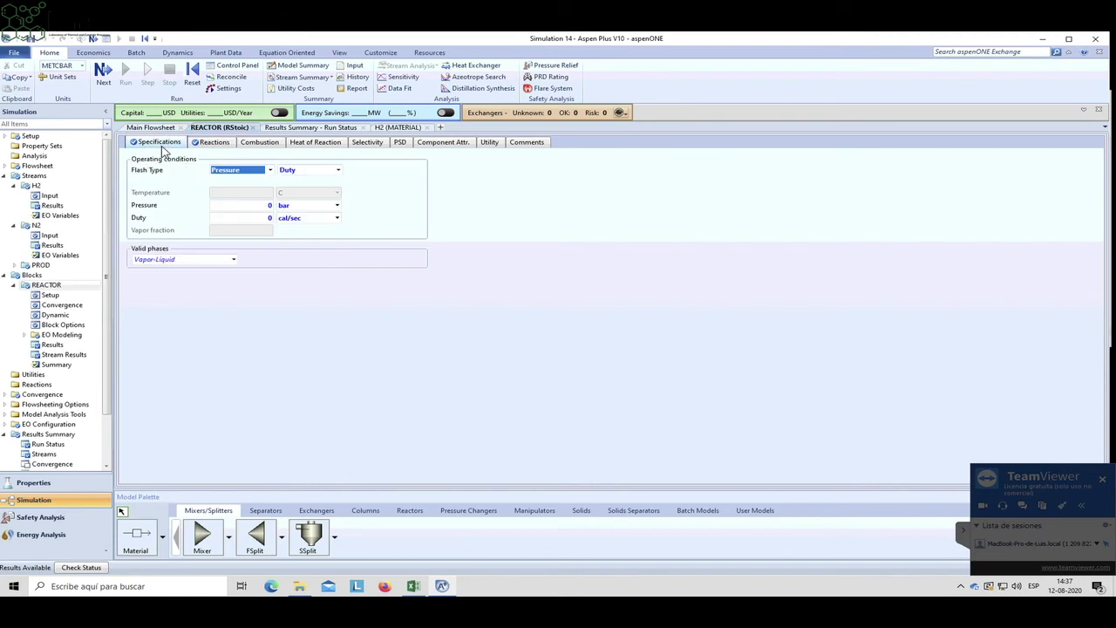
{"action": "left_click", "coordinate": [316, 173]}
{"action": "left_click", "coordinate": [338, 171]}
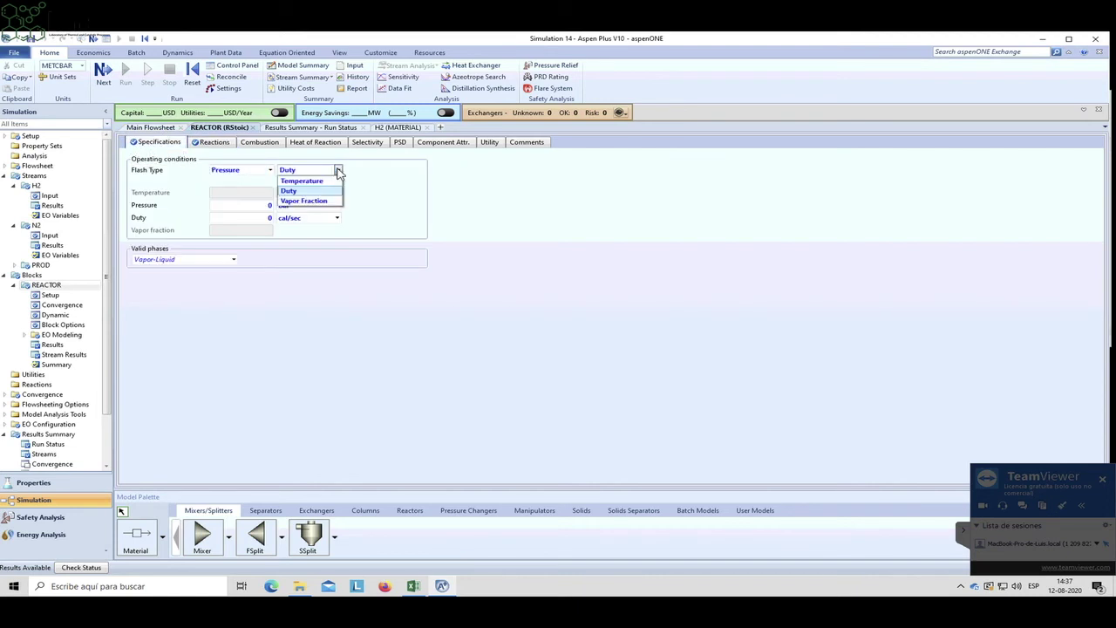
{"action": "left_click", "coordinate": [292, 193]}
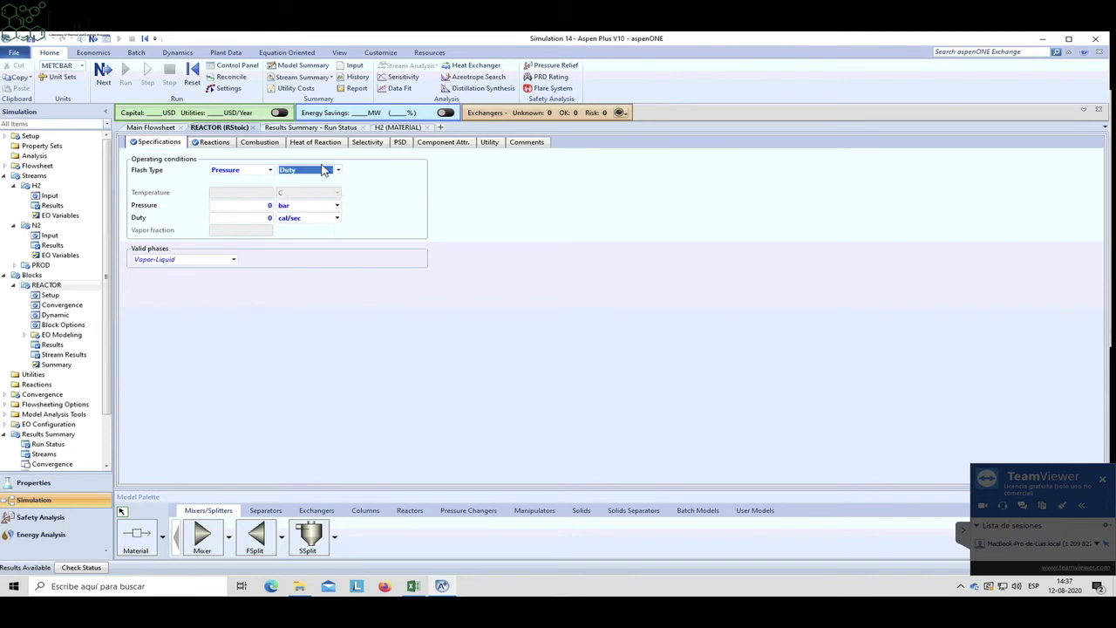
{"action": "left_click", "coordinate": [251, 217]}
{"action": "type", "text": "0"}
{"action": "key", "text": "Return"}
- Close the reactor, results summary and H2 stream forms so that only the main flowsheet stays open
{"action": "left_click", "coordinate": [255, 128]}
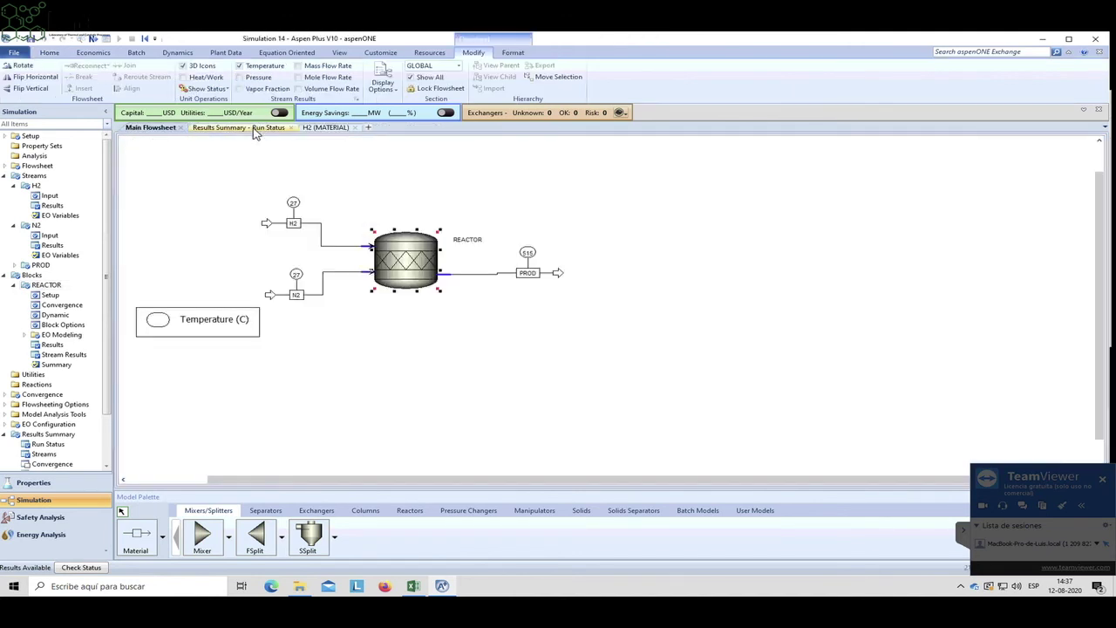
{"action": "left_click", "coordinate": [289, 128]}
{"action": "left_click", "coordinate": [245, 128]}
{"action": "left_click", "coordinate": [245, 160]}
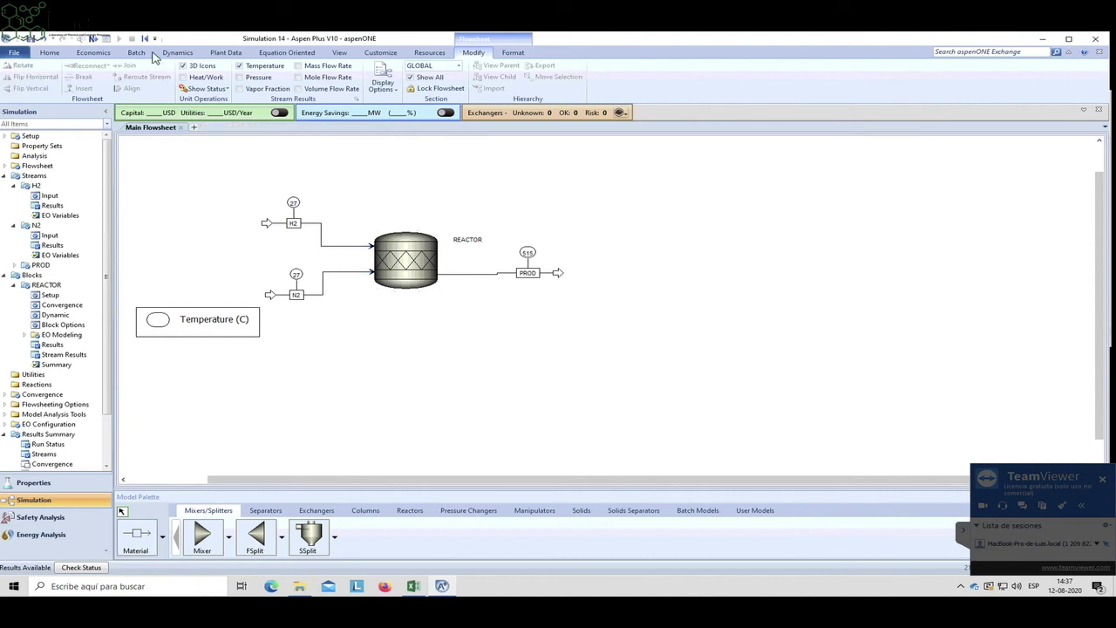
- Reinitialize the whole simulation, purging all previous results, and run it again
{"action": "left_click", "coordinate": [146, 39]}
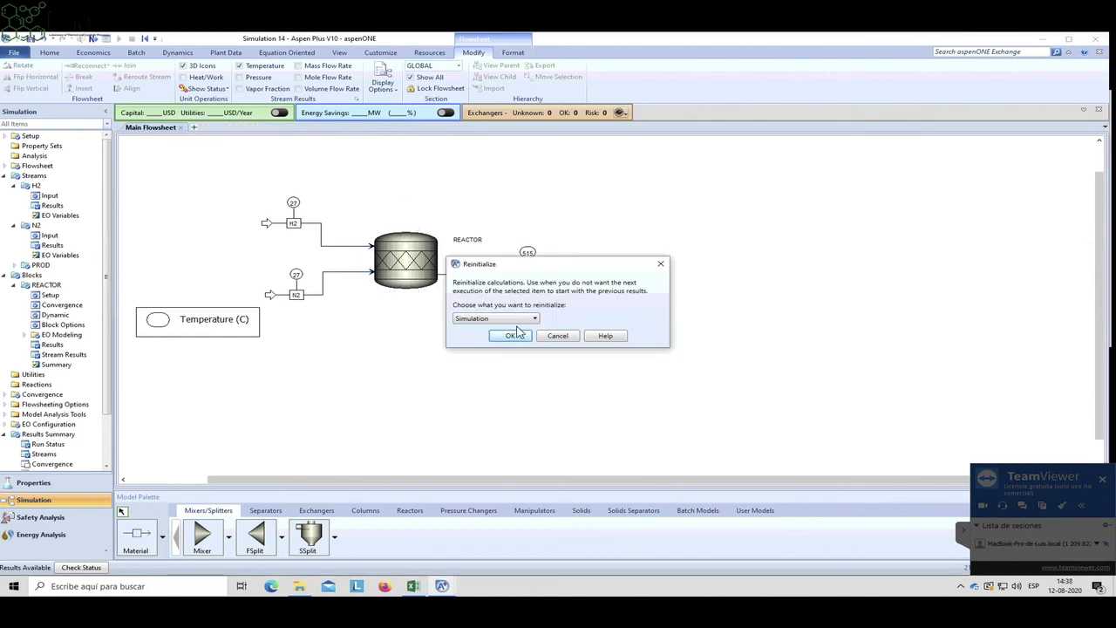
{"action": "left_click", "coordinate": [514, 337]}
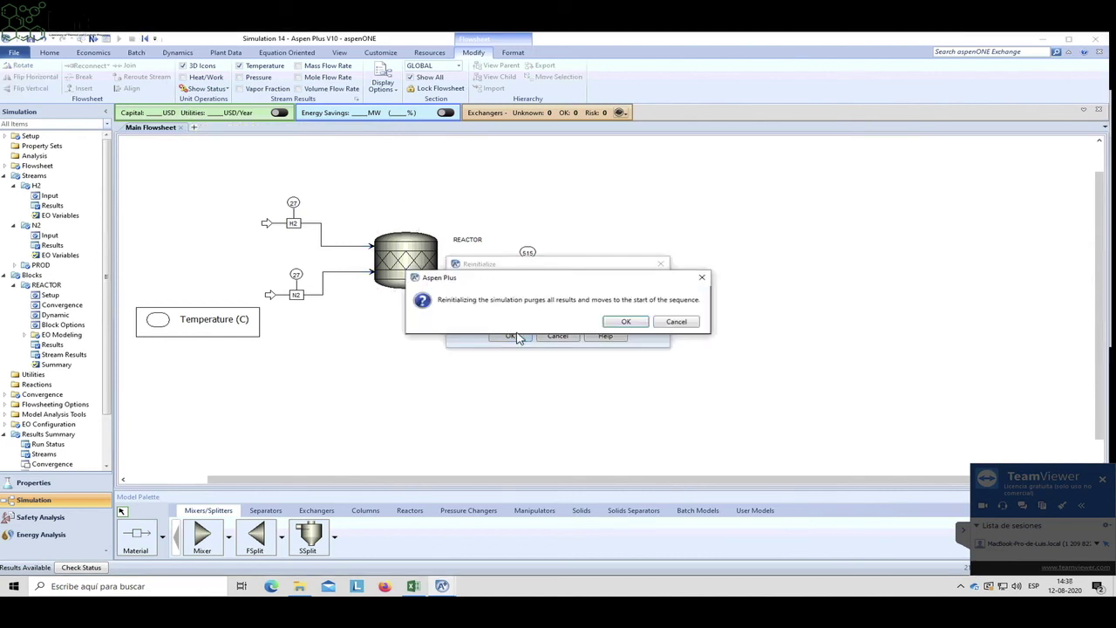
{"action": "left_click", "coordinate": [626, 321]}
{"action": "left_click", "coordinate": [119, 39]}
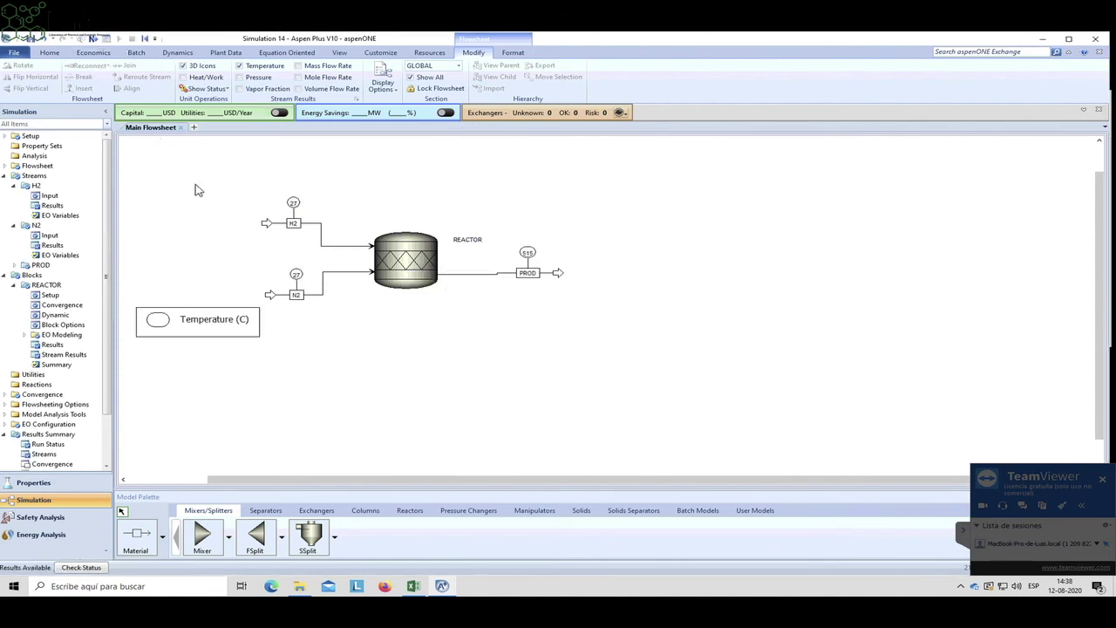
- Examine the reactor's stream results with the mole fractions of N2, H2 and NH3 expanded, and return to the flowsheet
{"action": "right_click", "coordinate": [405, 259]}
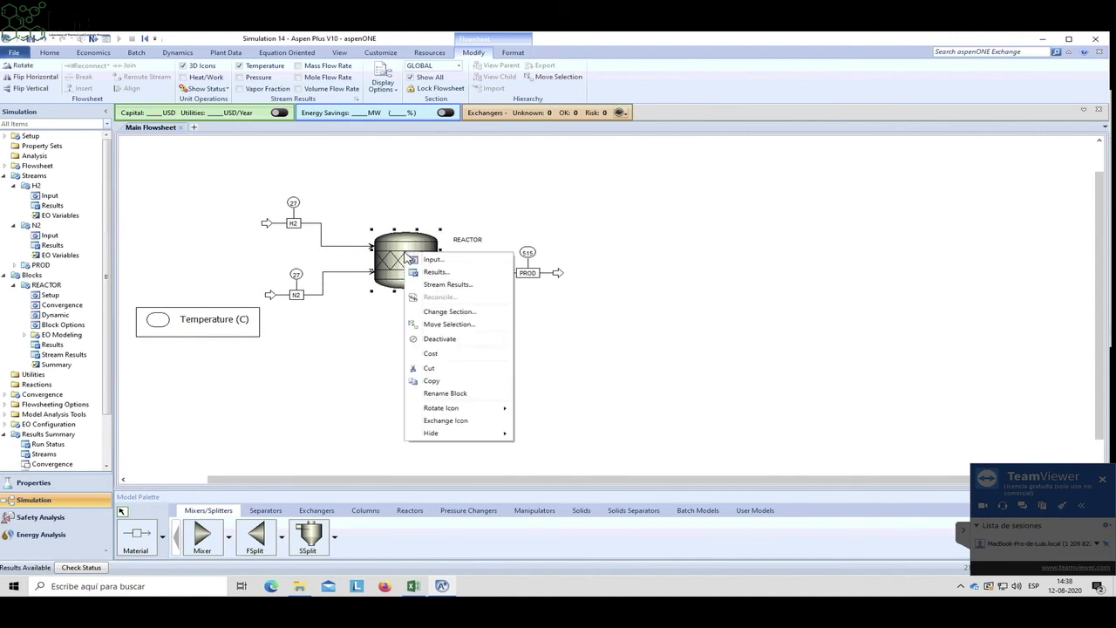
{"action": "left_click", "coordinate": [441, 285]}
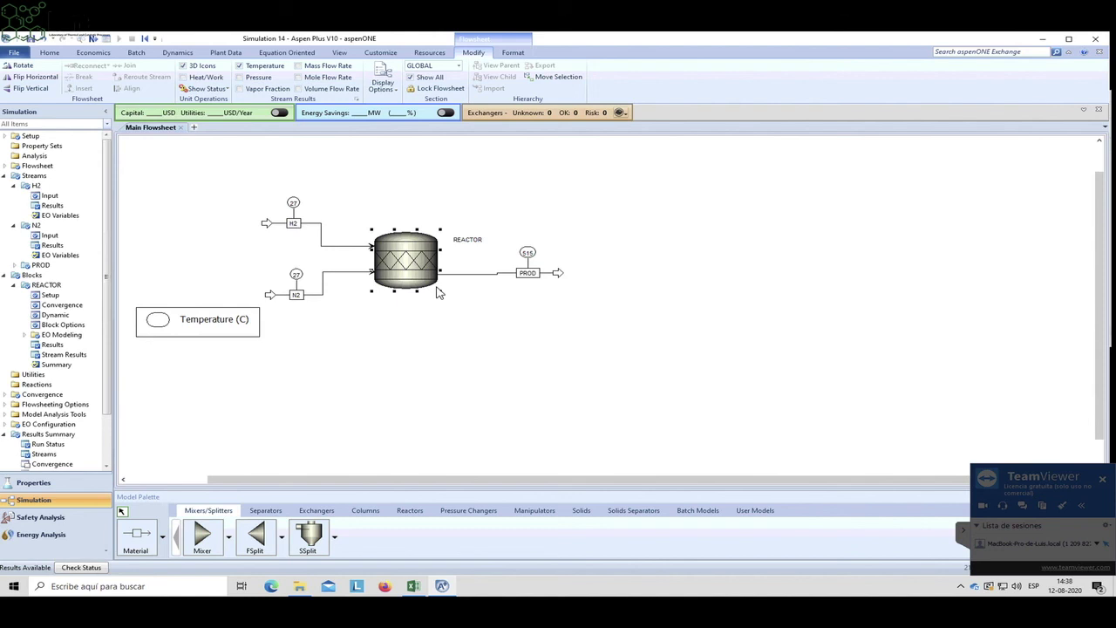
{"action": "scroll", "coordinate": [416, 325], "scroll_direction": "down", "scroll_amount": 3}
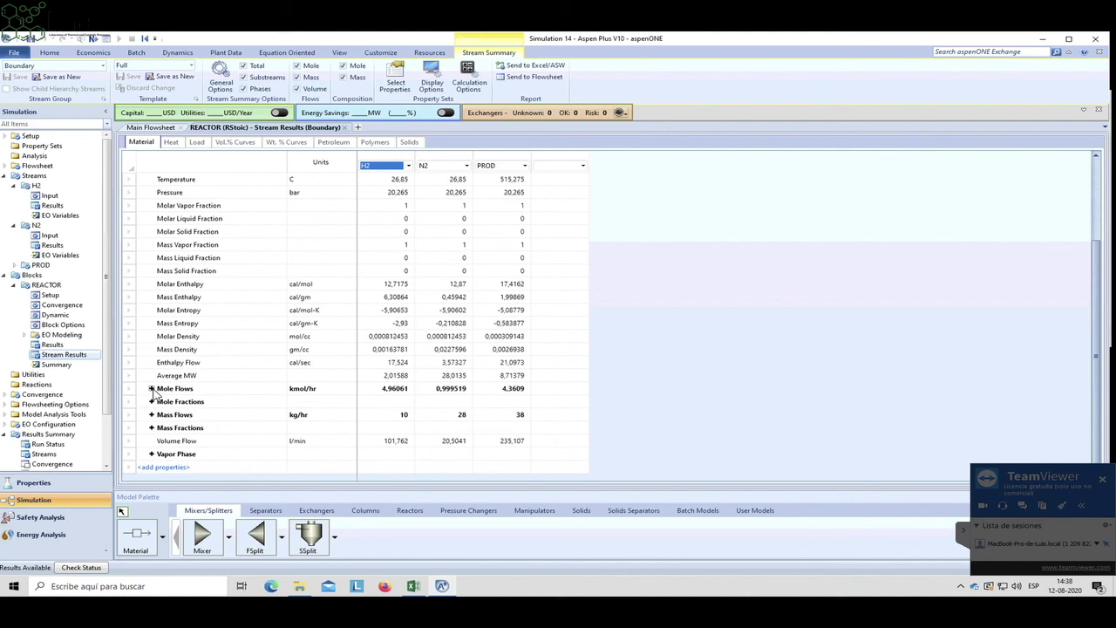
{"action": "left_click", "coordinate": [152, 401]}
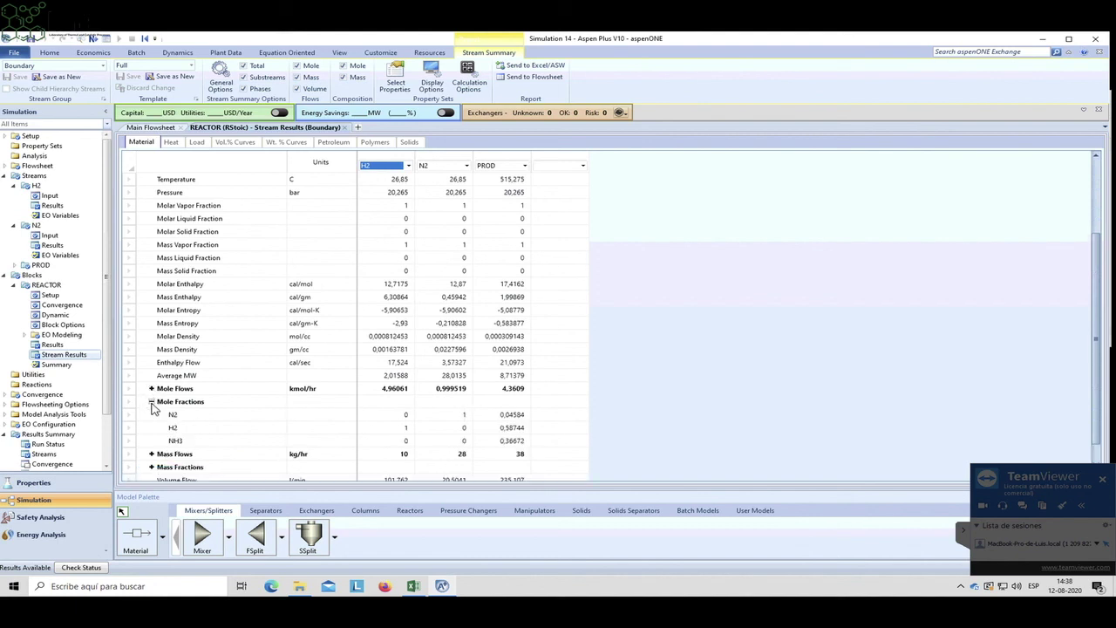
{"action": "scroll", "coordinate": [484, 397], "scroll_direction": "down", "scroll_amount": 1}
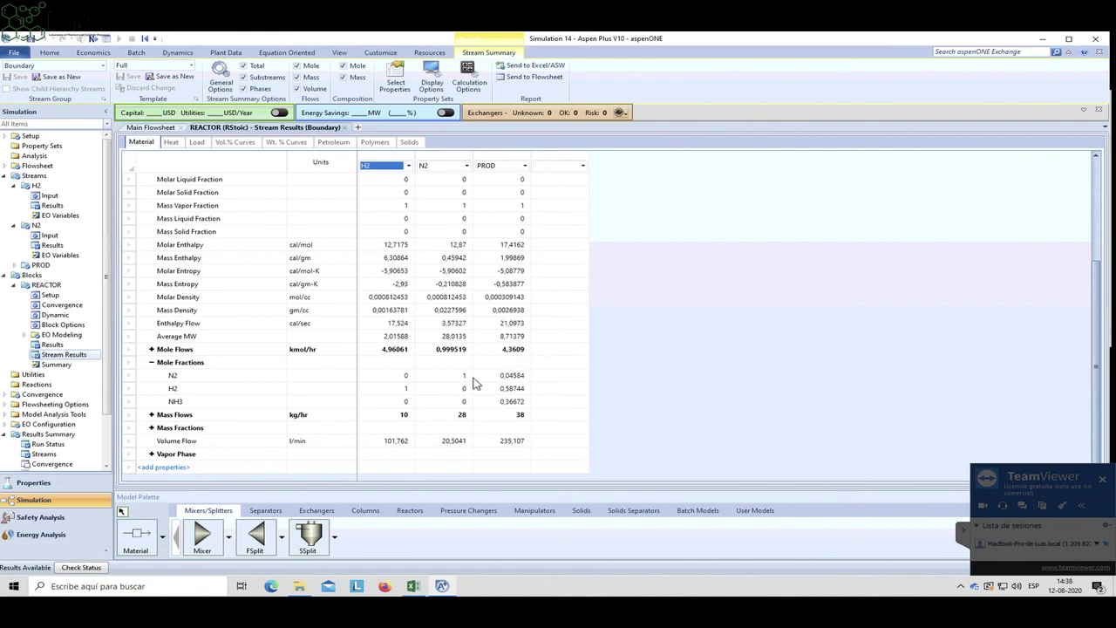
{"action": "left_click", "coordinate": [346, 127]}
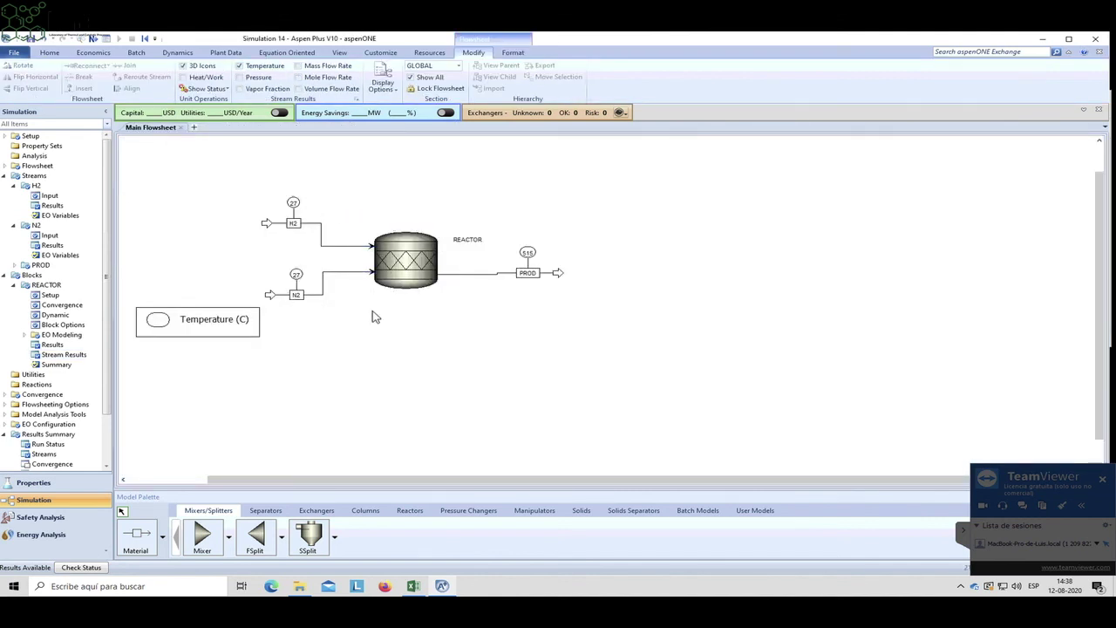